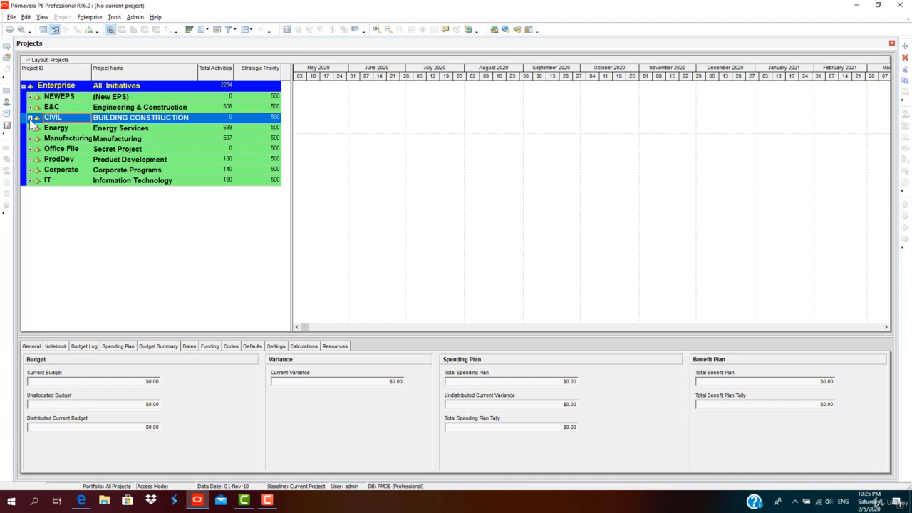
Expand the CIVIL and CIVIL-BASELINE nodes and select the 2 STOREY VILLA project.
left_click(30, 118)
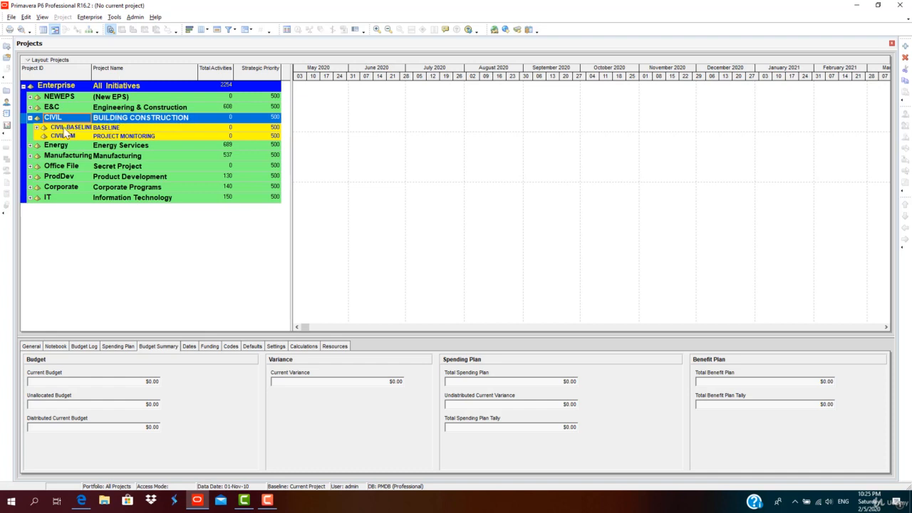
left_click(37, 128)
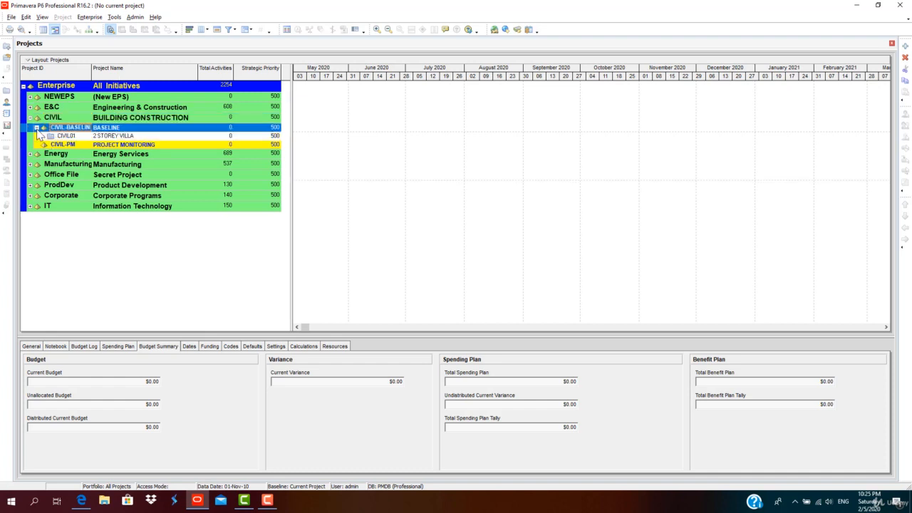
left_click(166, 136)
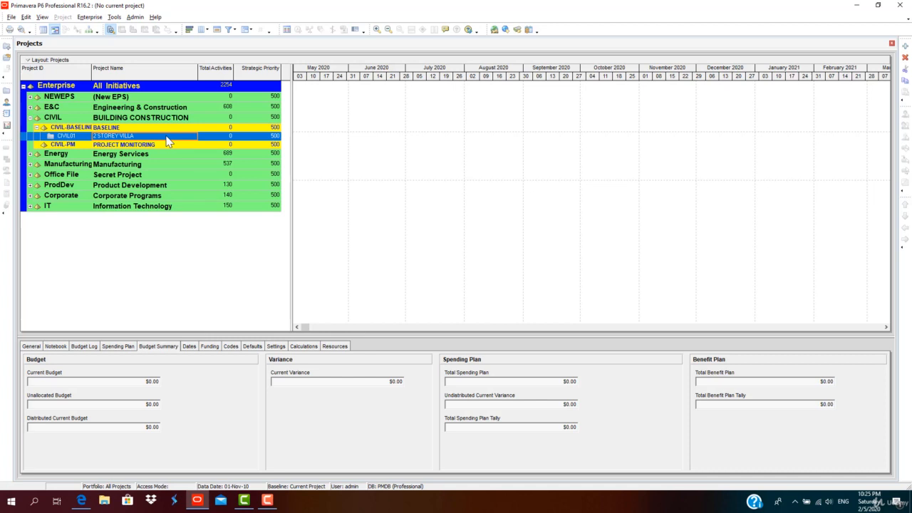
Browse the project detail tabs from General through Codes to review the project's settings.
left_click(29, 348)
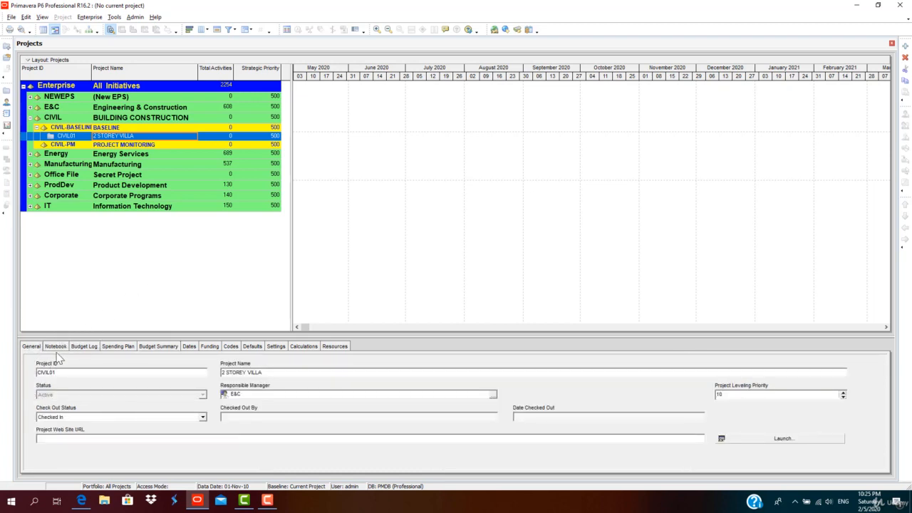
left_click(57, 347)
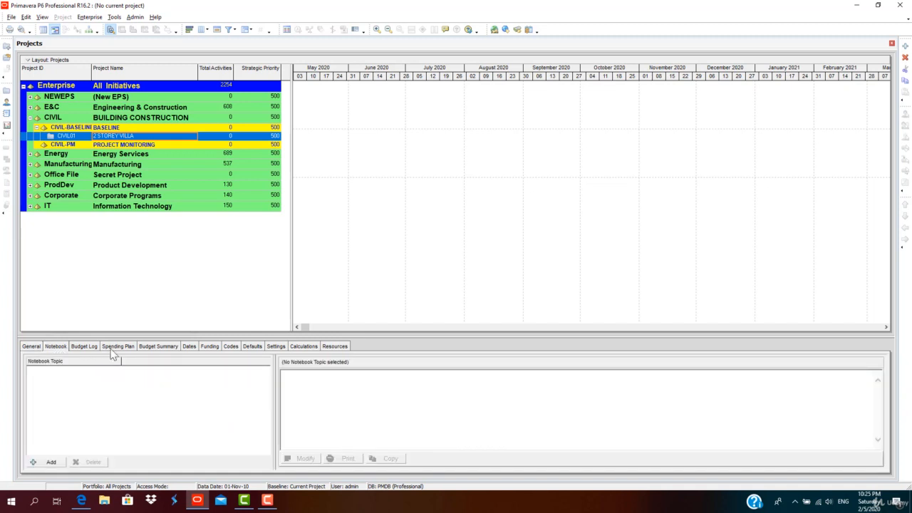
left_click(89, 348)
left_click(117, 347)
left_click(156, 346)
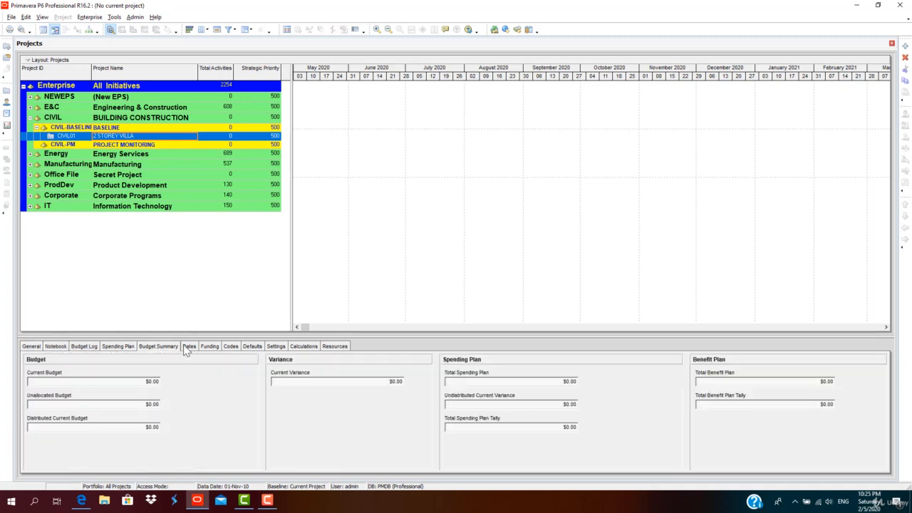
left_click(188, 347)
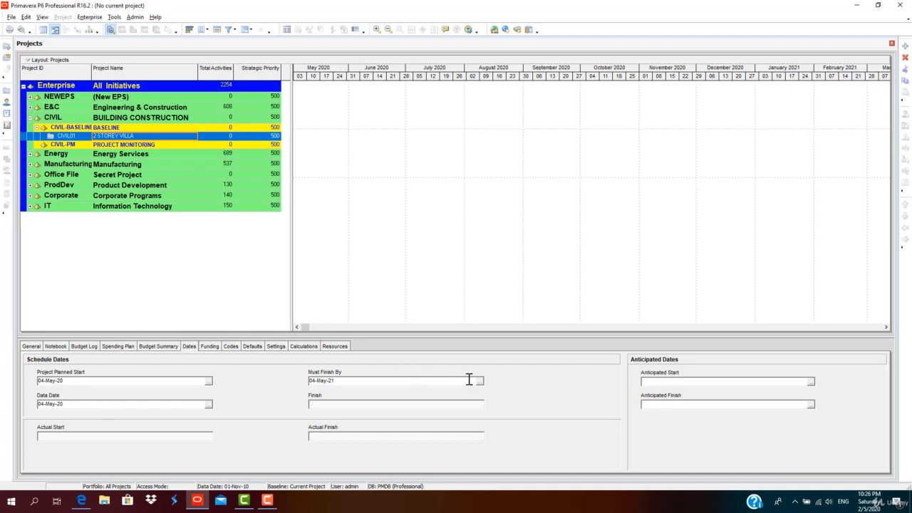
left_click(216, 349)
left_click(233, 349)
Set the new-activity defaults to Fixed Duration & Units, Duration percent complete and Task Dependent activity type.
left_click(252, 347)
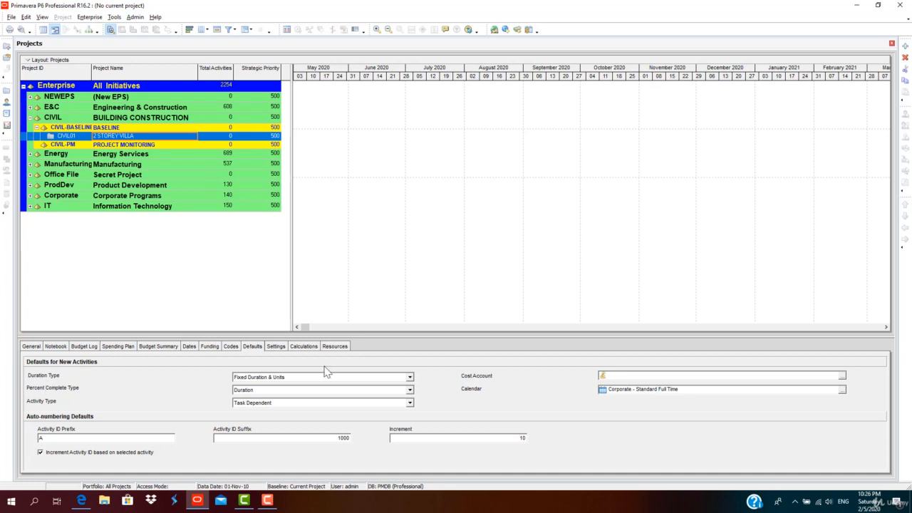
left_click(354, 378)
left_click(349, 385)
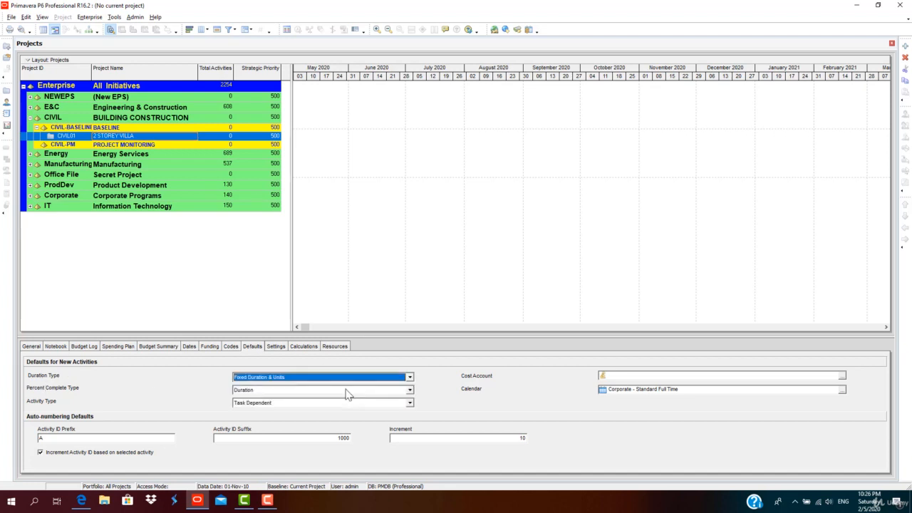
left_click(342, 390)
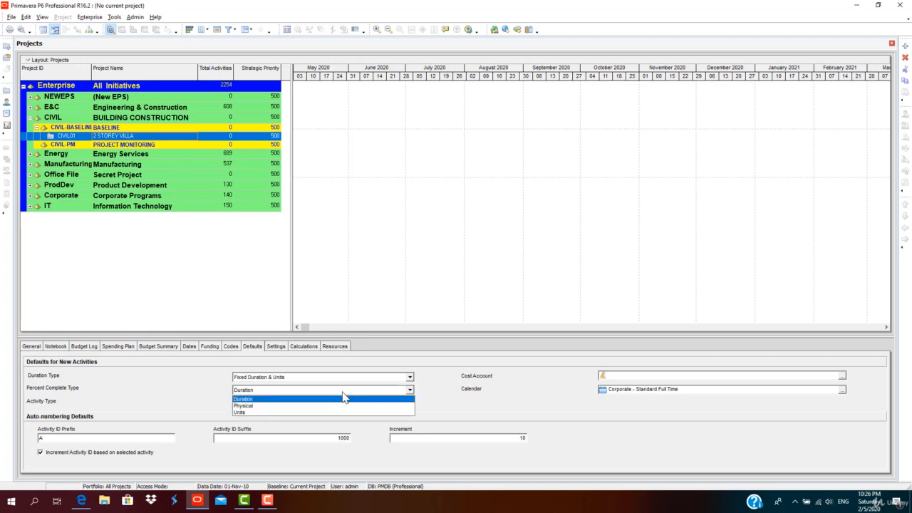
left_click(338, 398)
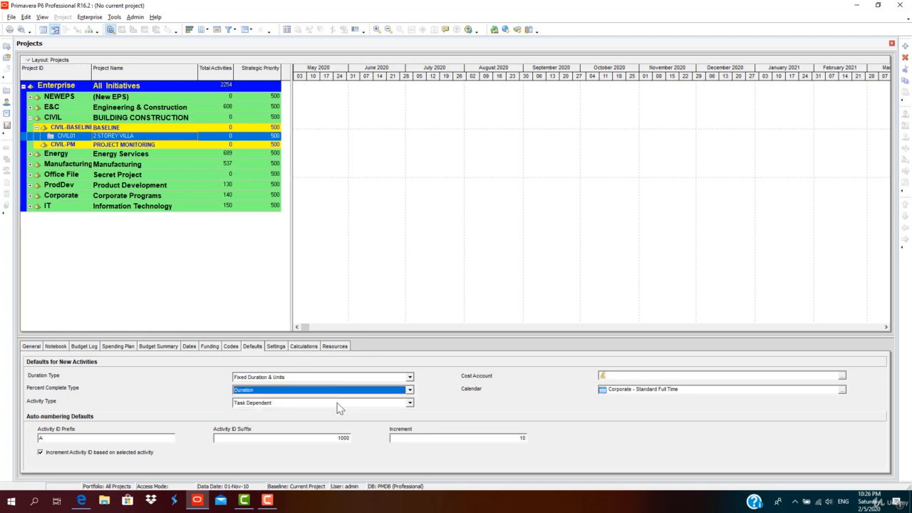
left_click(338, 404)
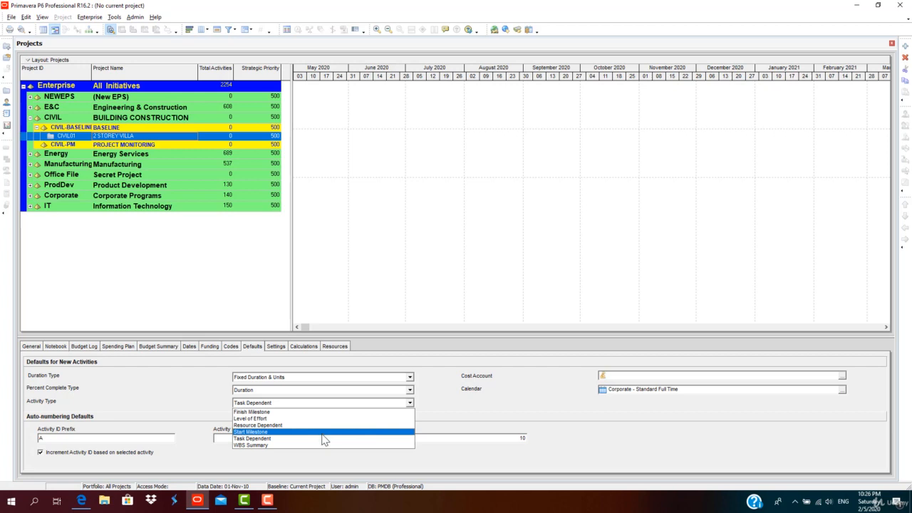
left_click(322, 437)
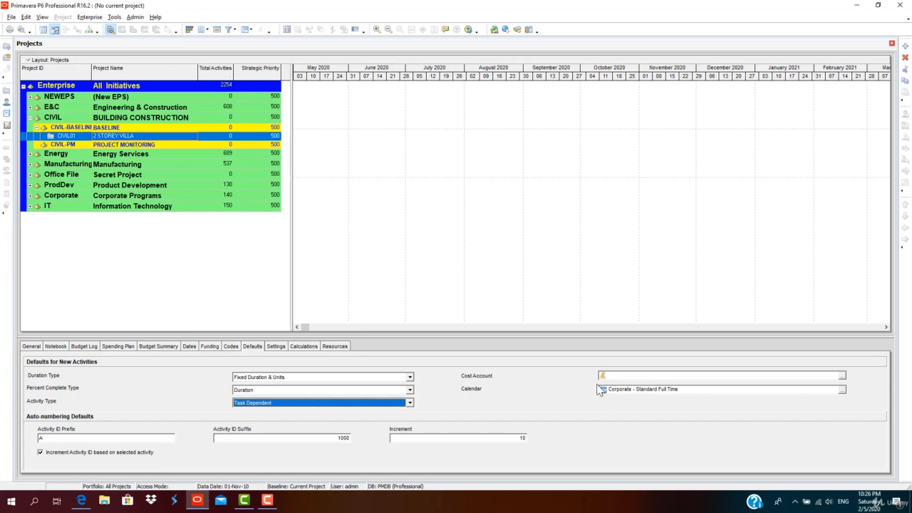
Set the default calendar for new activities to 7-Day Workweek.
left_click(842, 392)
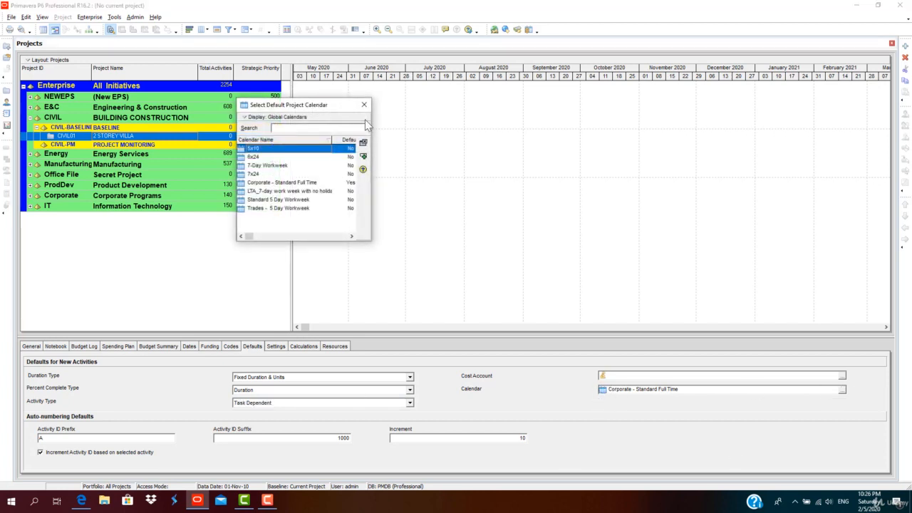
left_click_drag(342, 104, 795, 178)
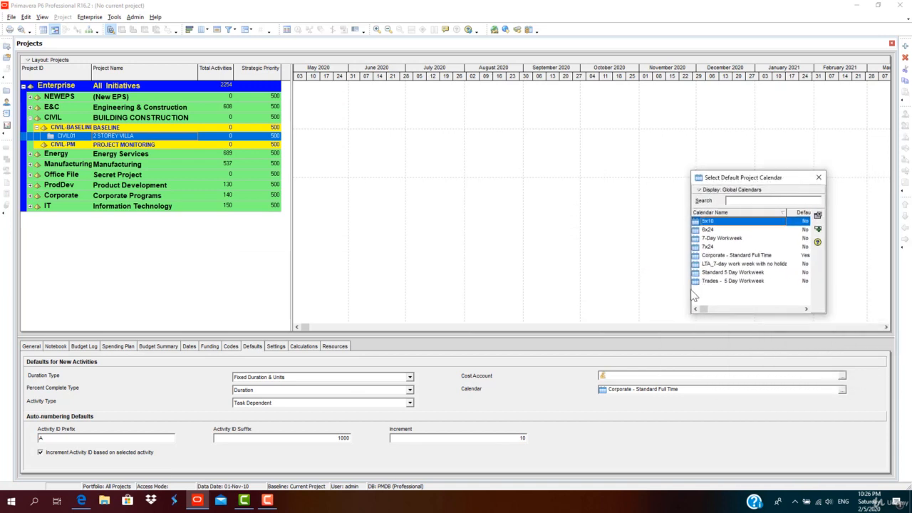
left_click_drag(691, 293, 644, 294)
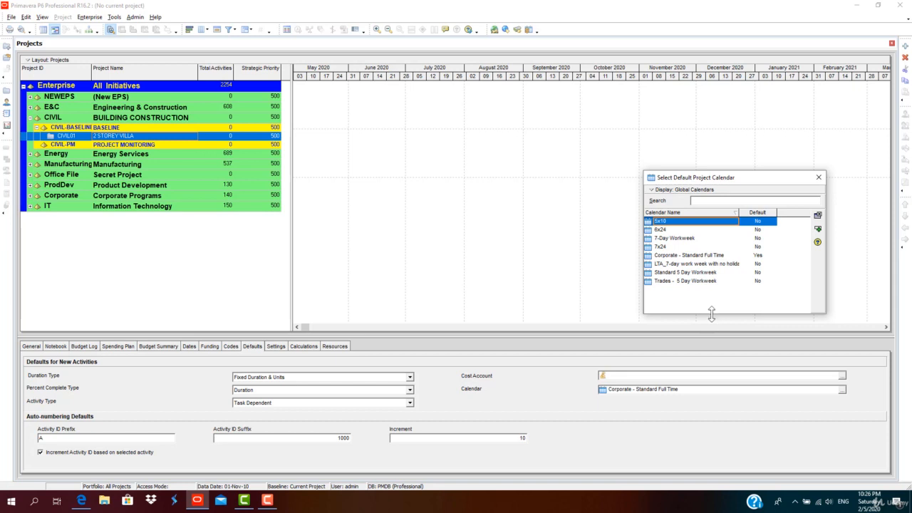
left_click_drag(711, 313, 715, 261)
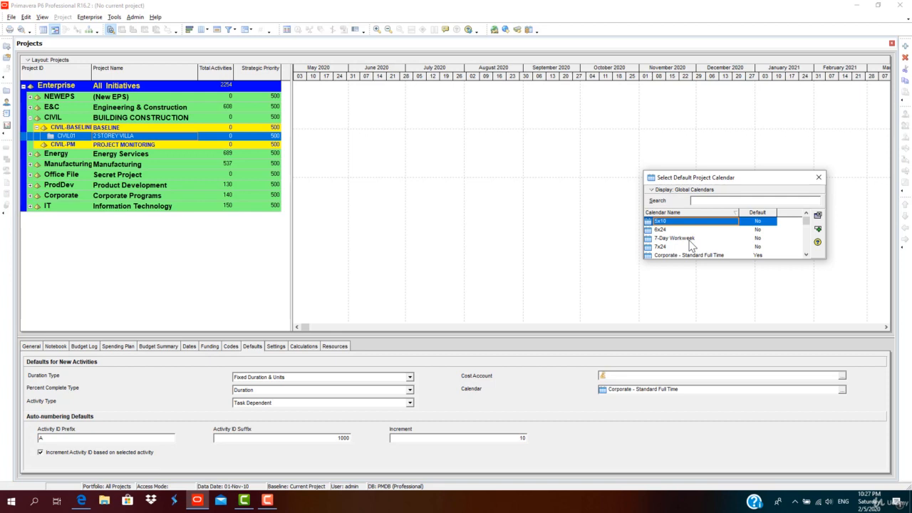
left_click(689, 241)
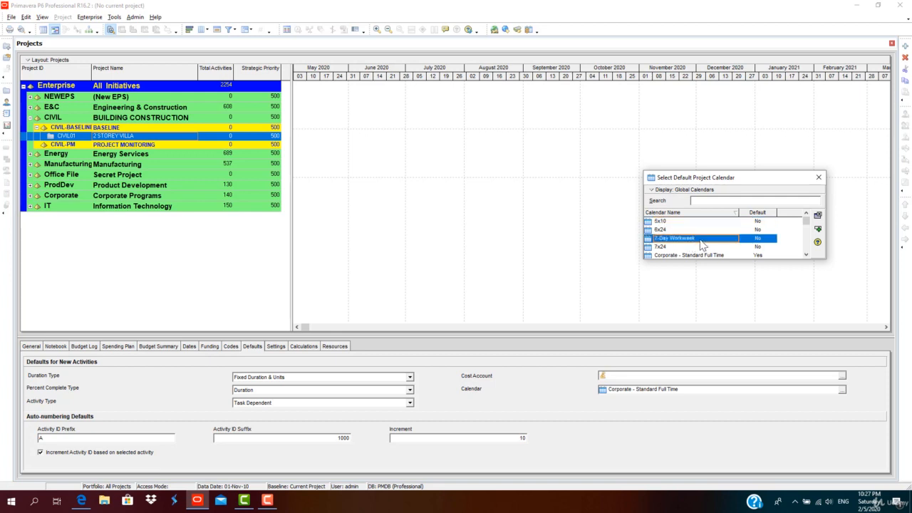
left_click(818, 229)
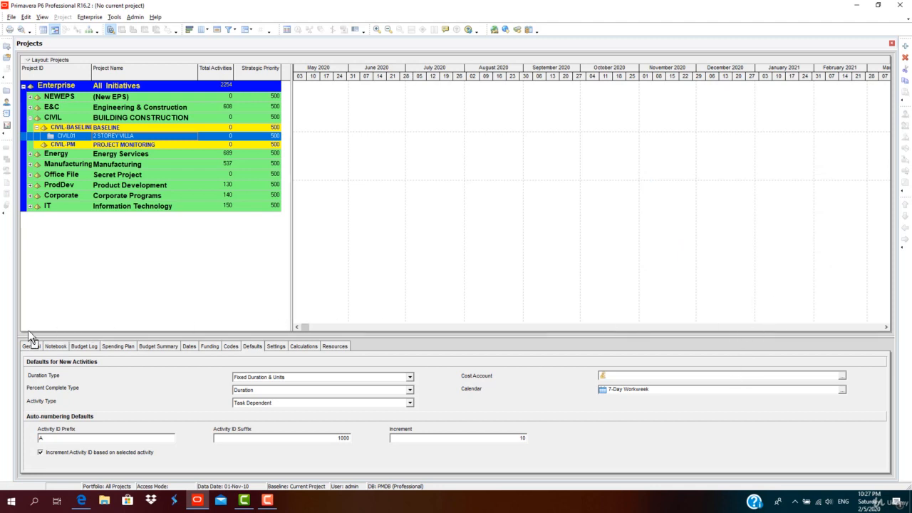
Open the 2 STOREY VILLA project and switch to its WBS view.
right_click(186, 136)
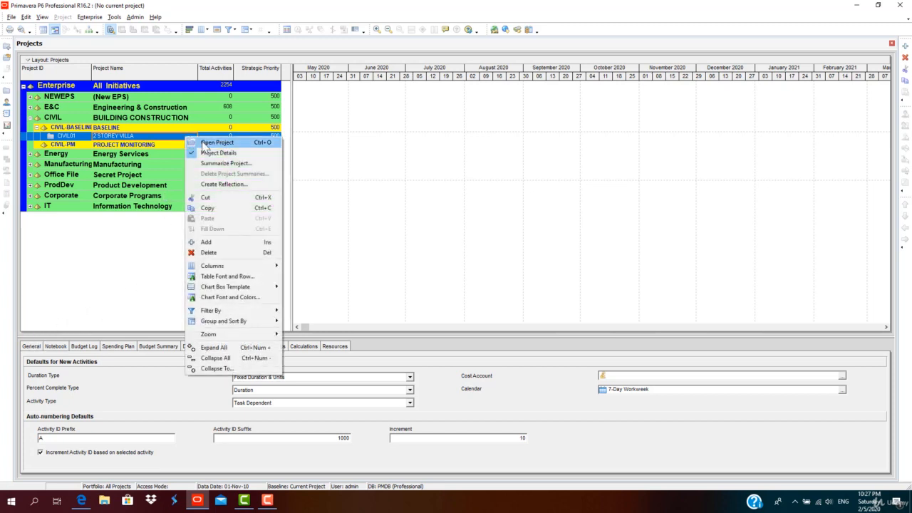
left_click(204, 143)
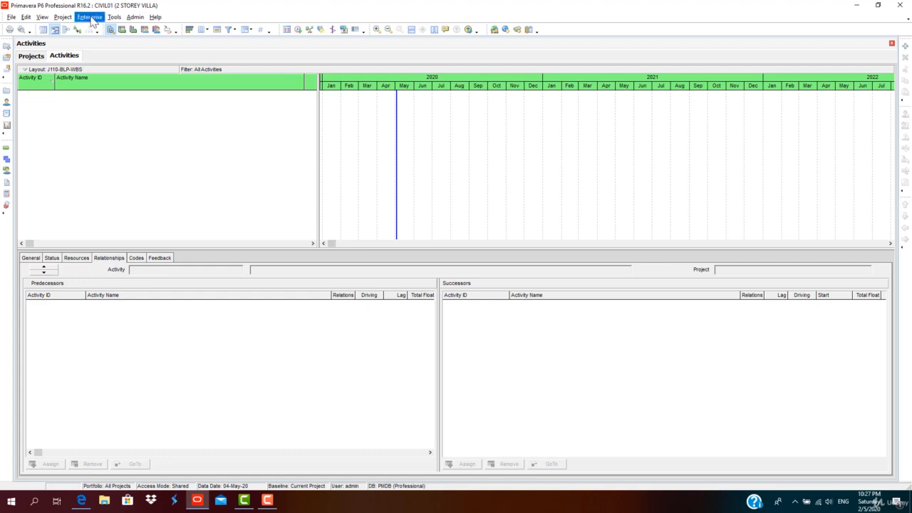
left_click(62, 17)
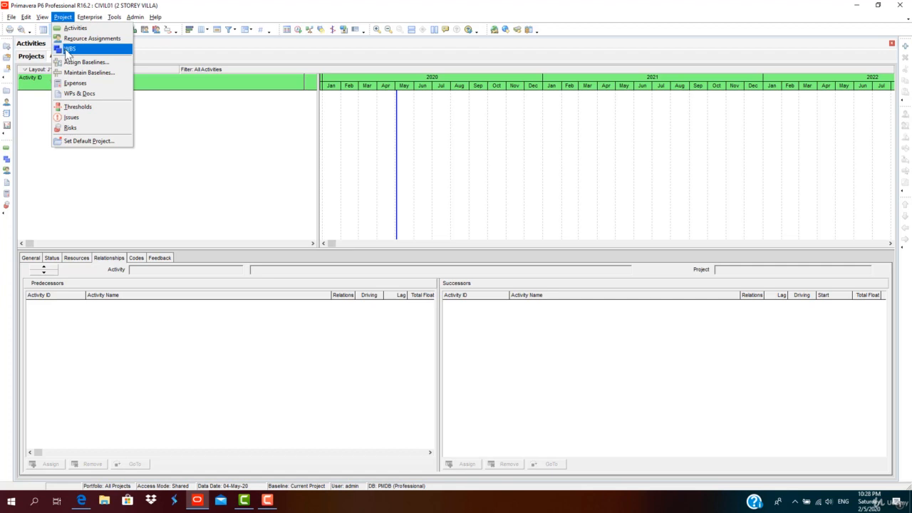
left_click(68, 48)
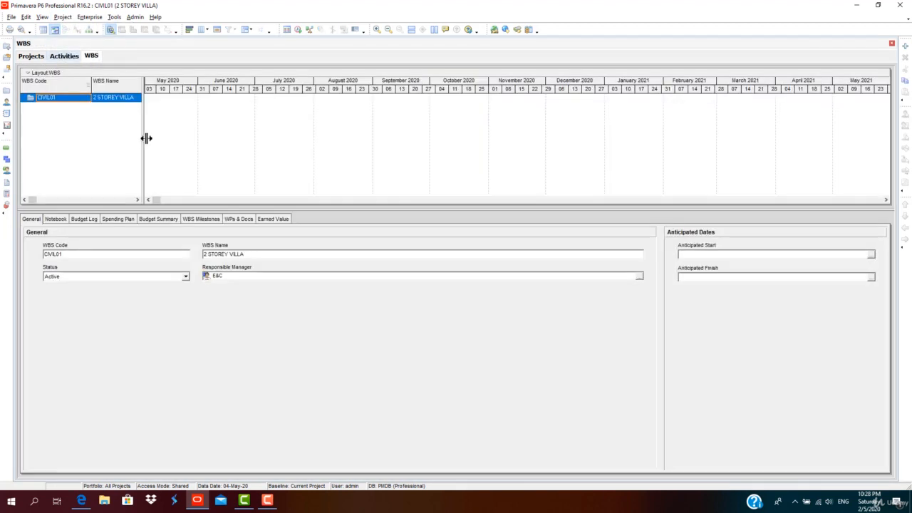
Add a WBS element under CIVIL01 named 2 Storey Villa Rev0.
left_click_drag(146, 138, 326, 136)
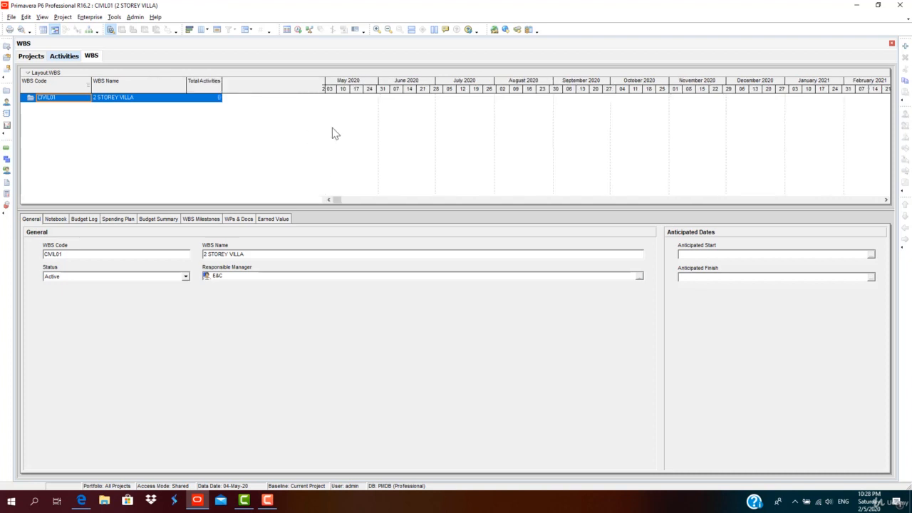
left_click(905, 46)
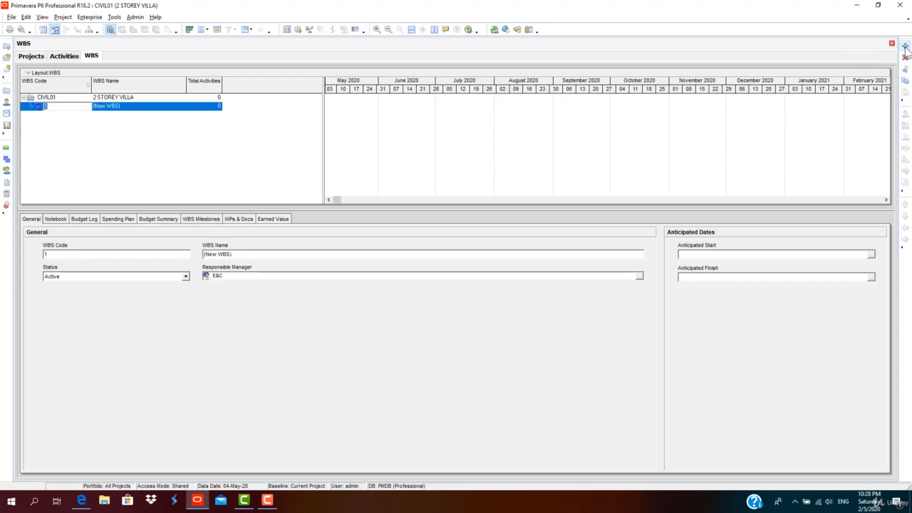
left_click(157, 110)
left_click(157, 110)
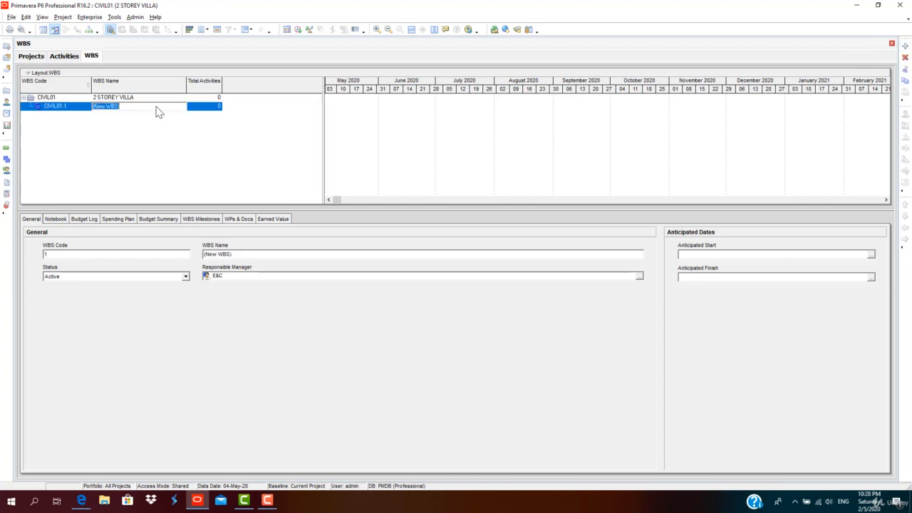
left_click_drag(156, 106, 99, 106)
type("2 Storey B")
key("BackSpace")
type("Villa Rev0")
Add a child WBS element under 2 Storey Villa Rev0 named Preconstruction Construction approval.
left_click(905, 46)
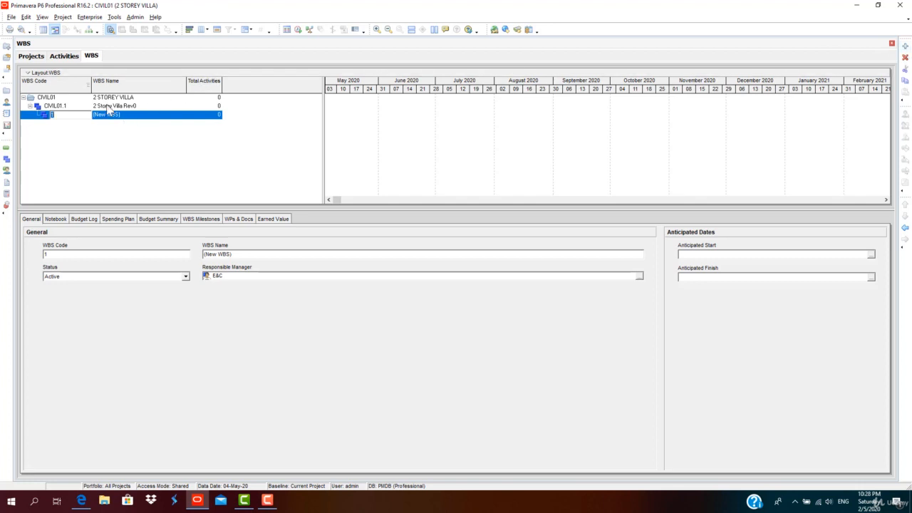
left_click(48, 114)
left_click(126, 116)
left_click(127, 115)
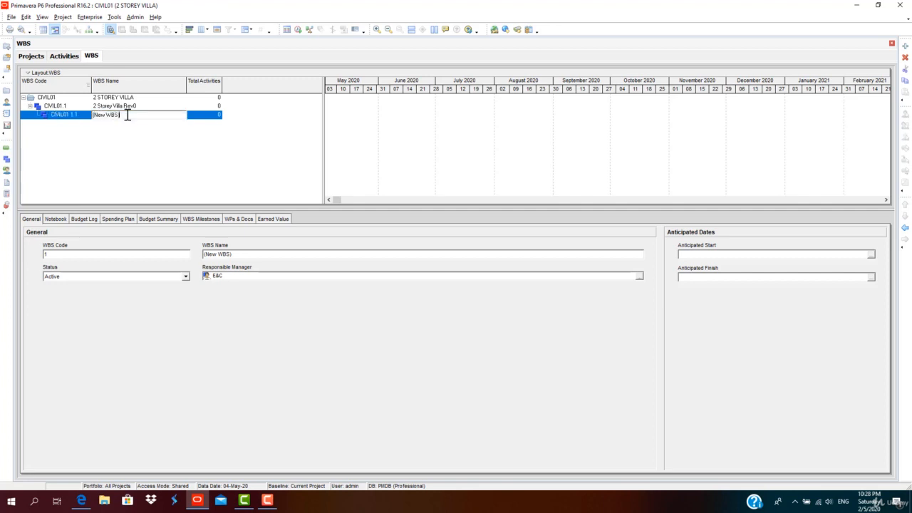
left_click_drag(127, 116, 83, 105)
type("Preconstruction Construction approval")
key("Return")
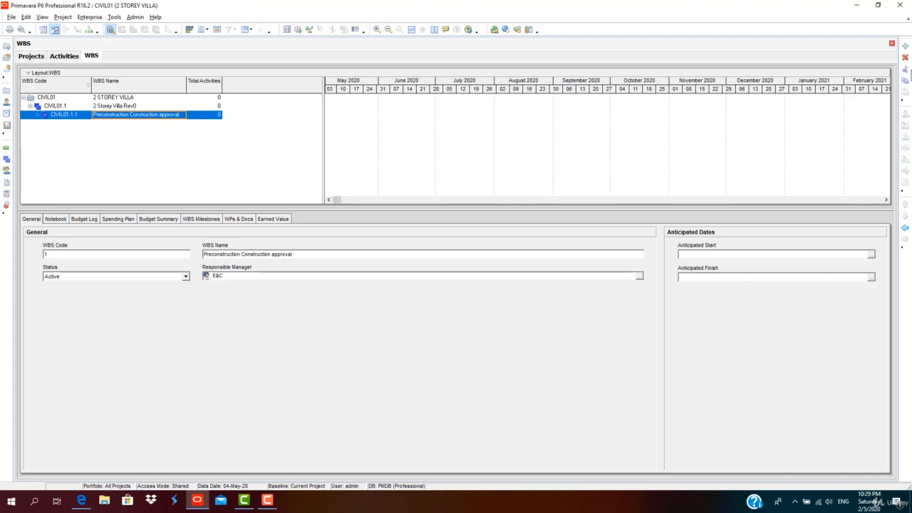
Add a second WBS element at the same level named Desing and Plan preparation.
left_click(905, 45)
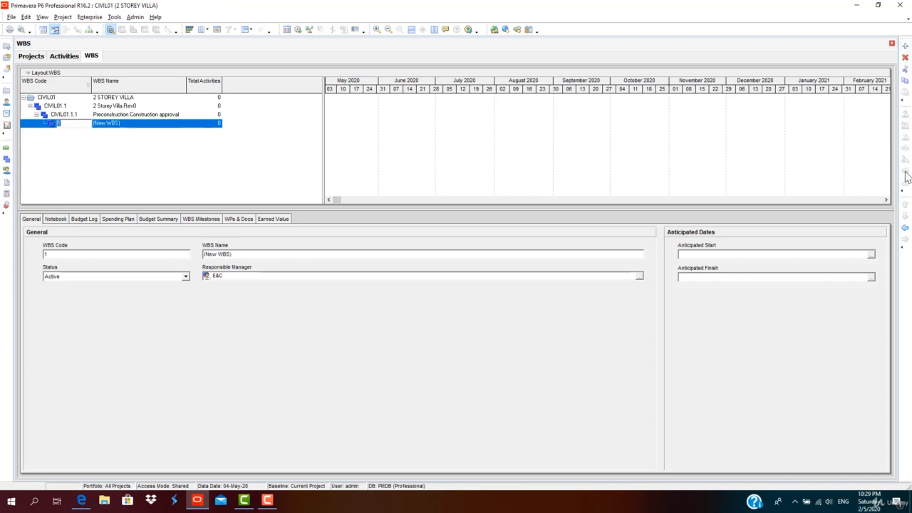
left_click(111, 116)
left_click(110, 115)
left_click(109, 122)
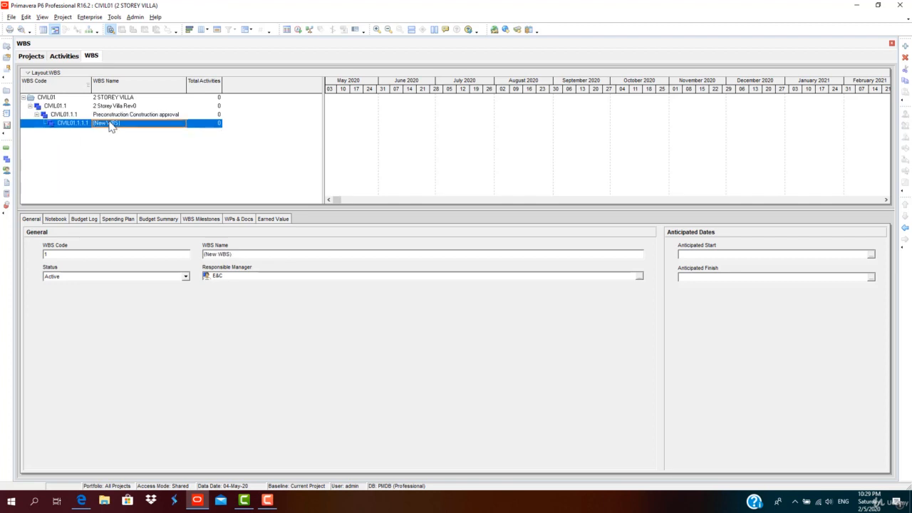
left_click(123, 124)
left_click_drag(124, 124, 81, 123)
type("Desing and ")
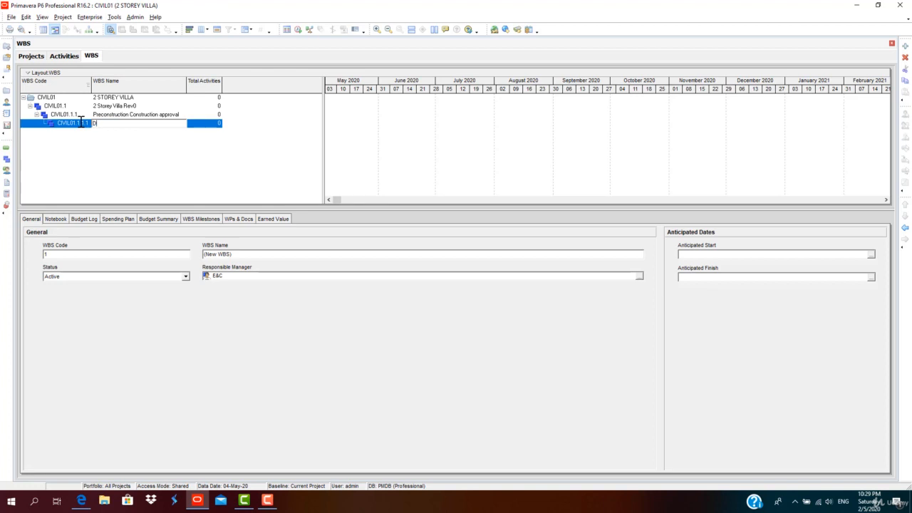
type("Plan preparation")
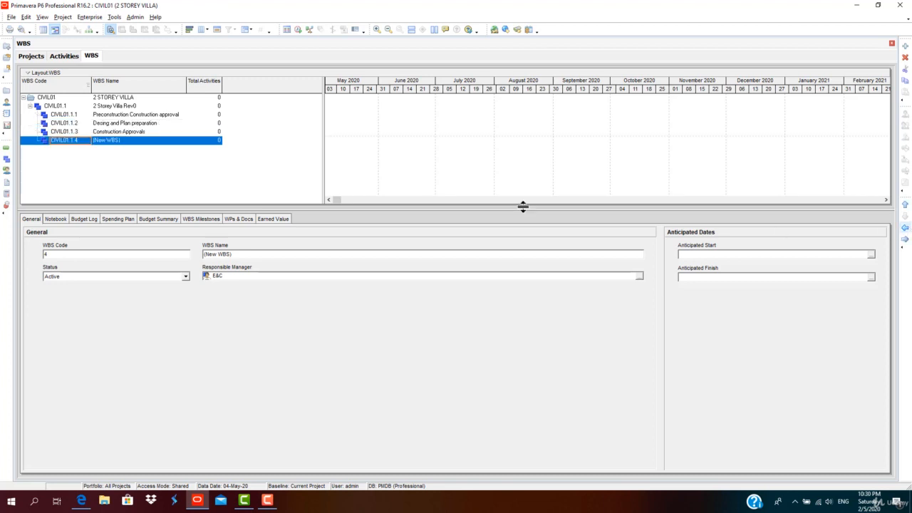
Rename the WBS element Preconstruction Construction approval to Preconstruction approval.
left_click(129, 143)
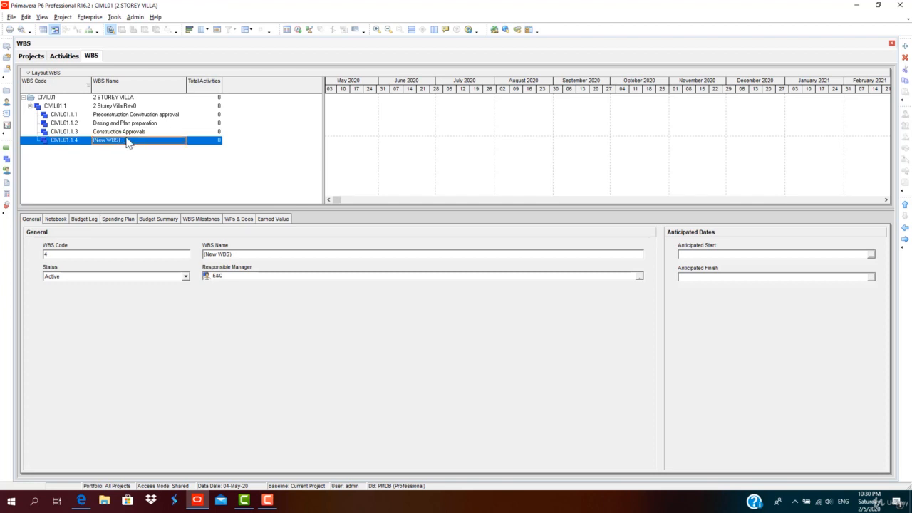
left_click_drag(129, 141, 66, 137)
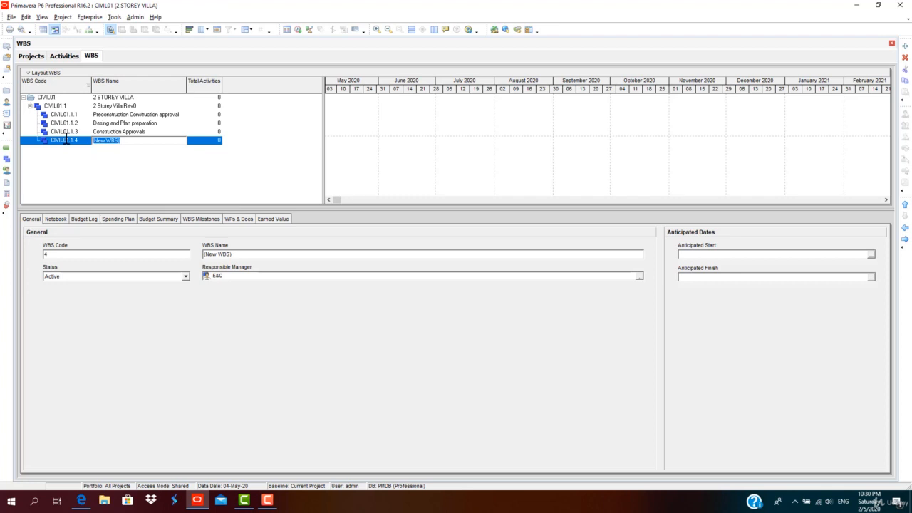
left_click(125, 116)
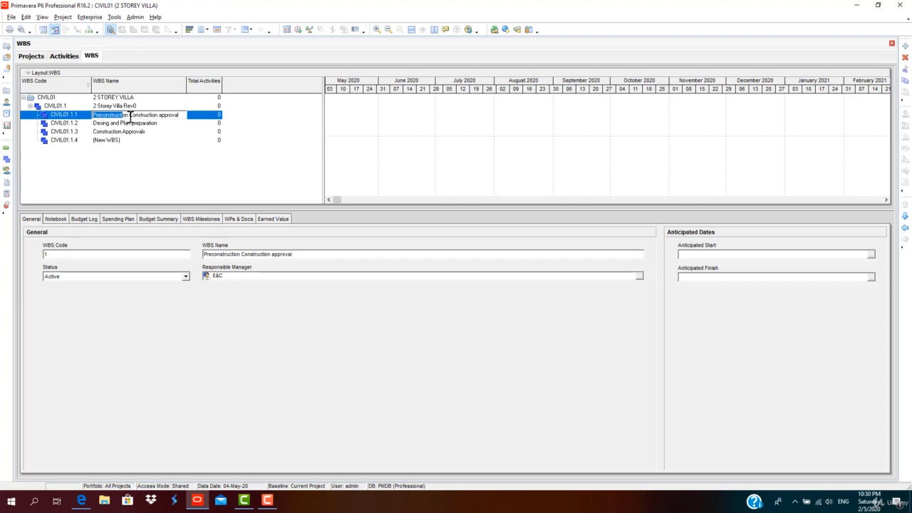
left_click_drag(129, 115, 155, 115)
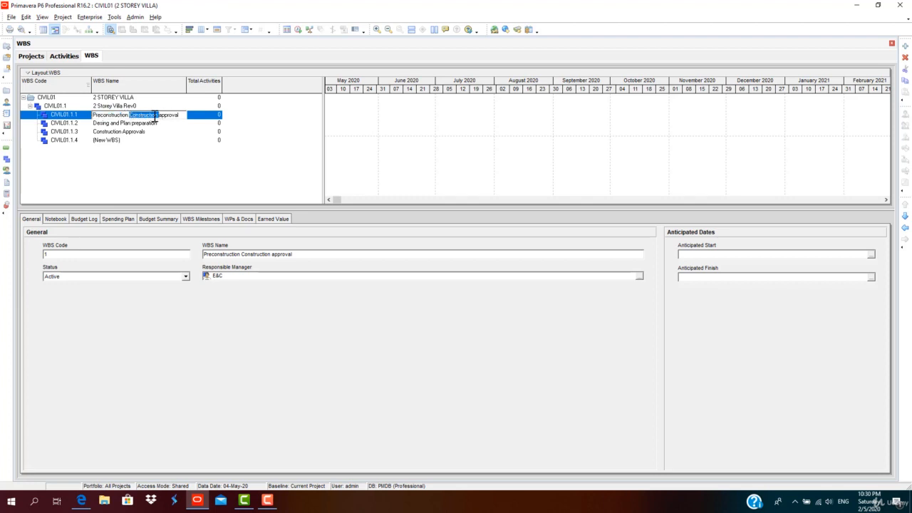
key("Delete")
Name the new fourth WBS element Sub-Structure.
left_click(122, 140)
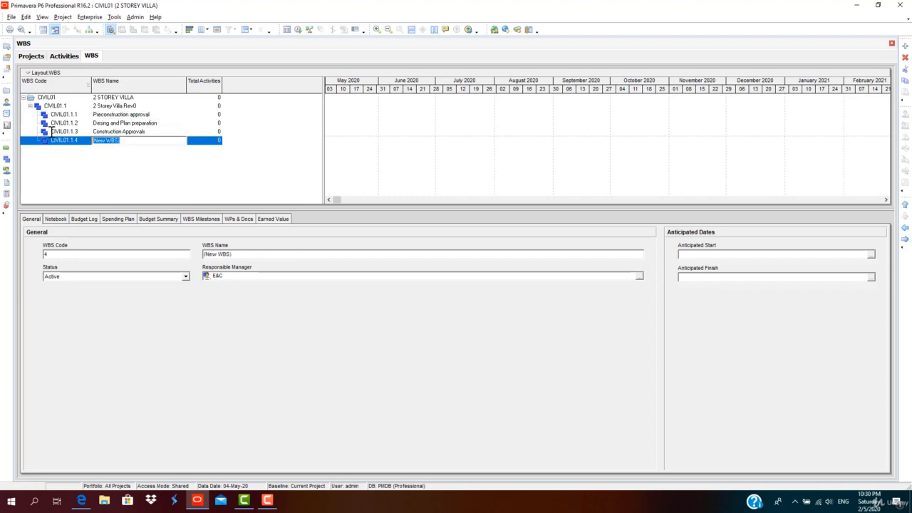
type("Sub-Structure")
left_click(99, 159)
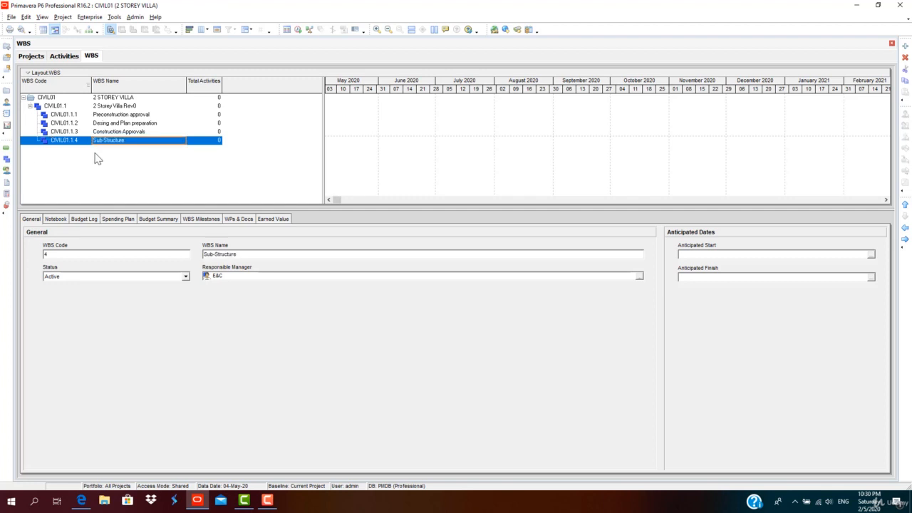
Add a WBS element at the same level as Sub-Structure and name it Super Structure Works.
left_click(905, 46)
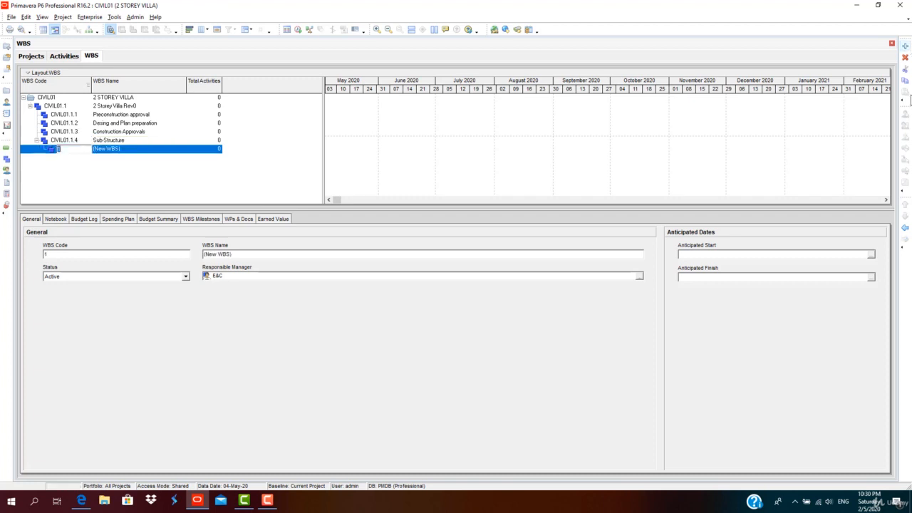
left_click(904, 227)
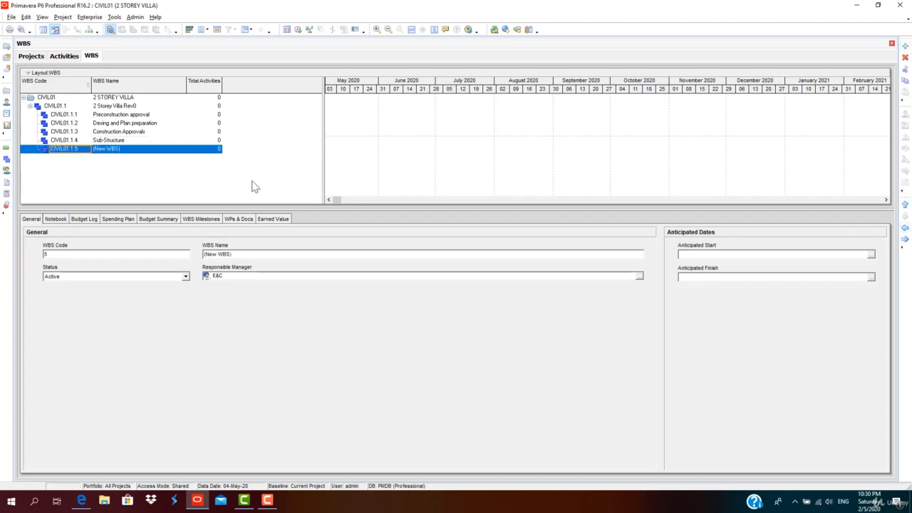
left_click(132, 152)
left_click(132, 153)
left_click_drag(119, 149, 64, 153)
type("Super")
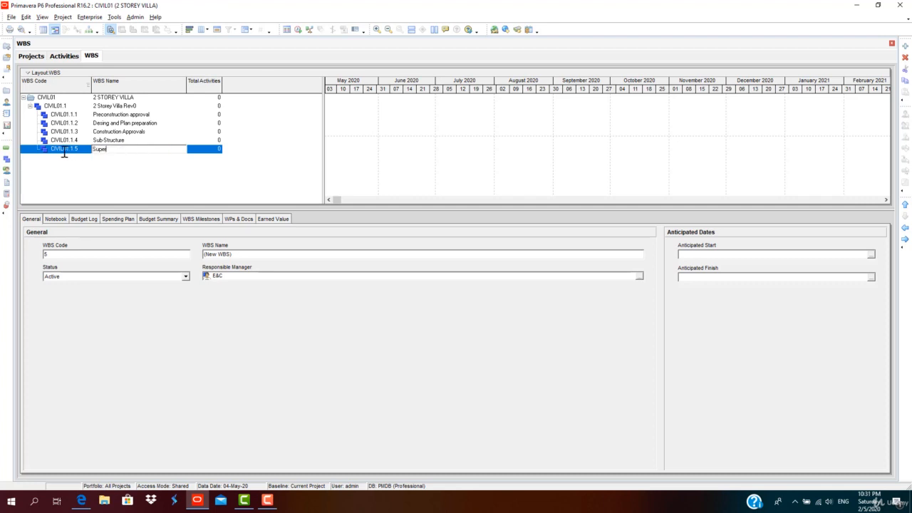
type(" Structure Works")
left_click(137, 178)
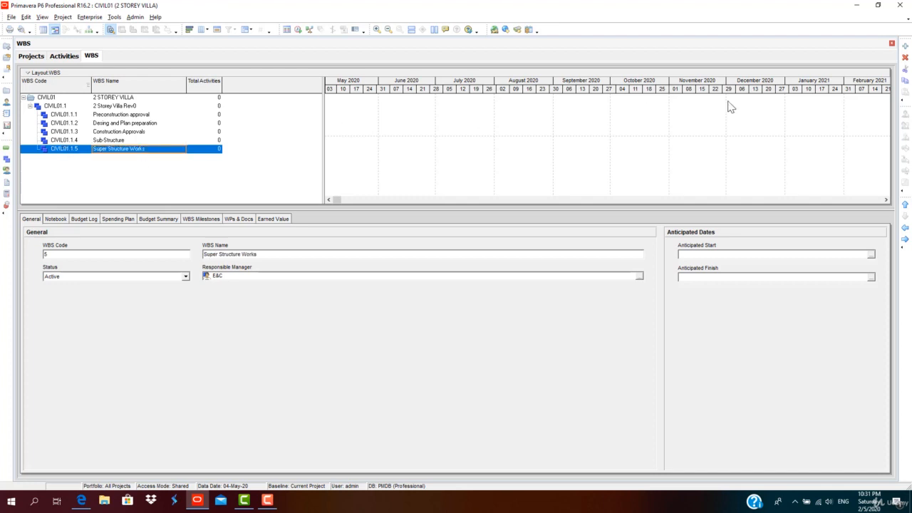
Add another same-level WBS element with code 6 named Architectural and Finishing Works.
left_click(905, 46)
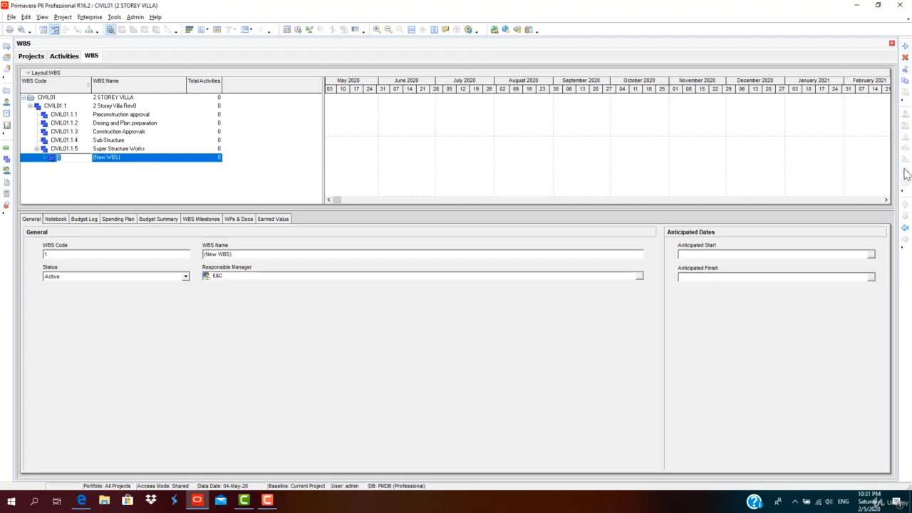
type("6")
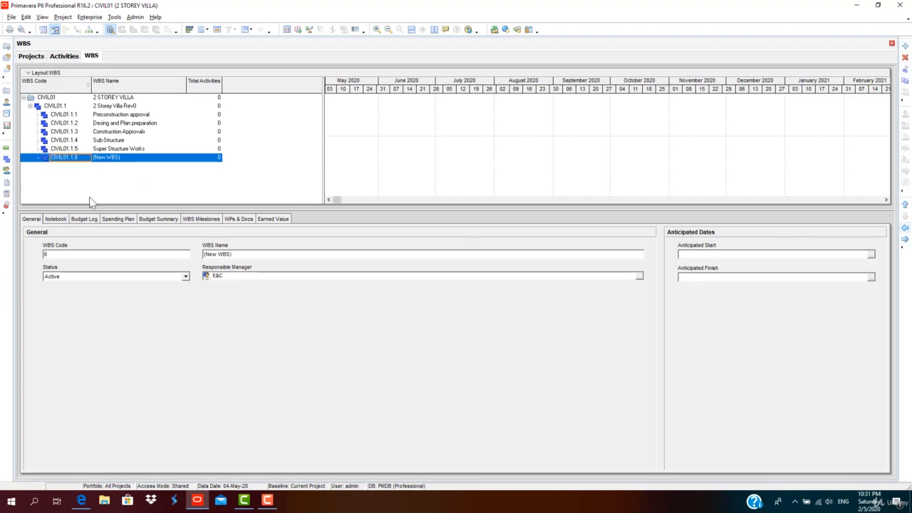
left_click(133, 159)
left_click(136, 159)
left_click_drag(128, 158, 62, 157)
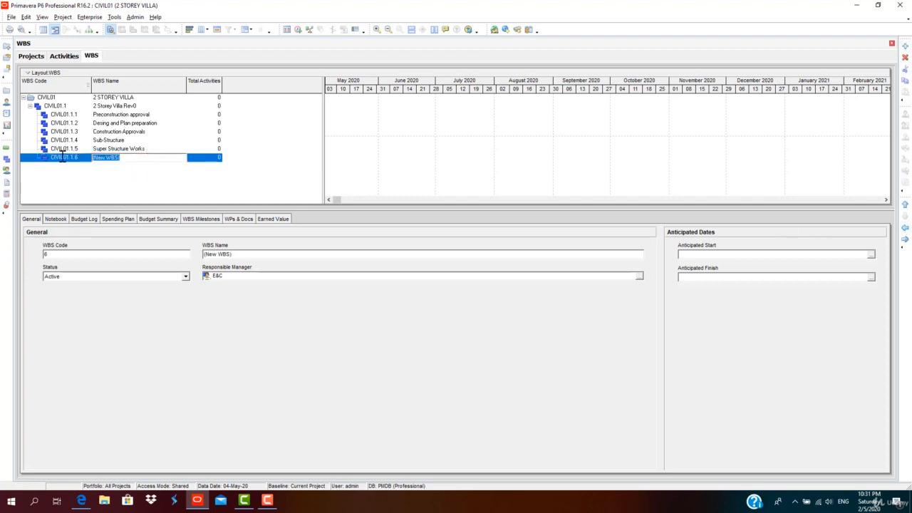
type("Architectural and Finishing Works")
left_click(134, 123)
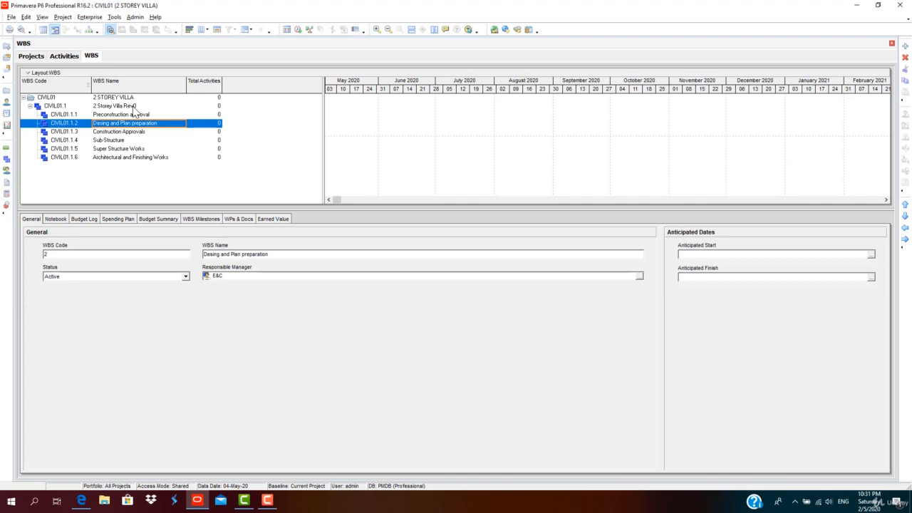
Add a child WBS element named Foundation under Sub-Structure.
left_click(124, 142)
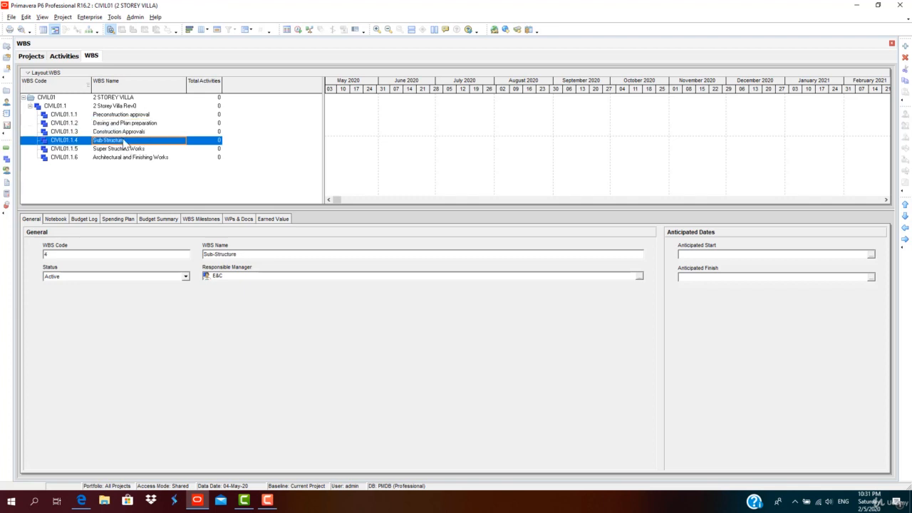
left_click(126, 98)
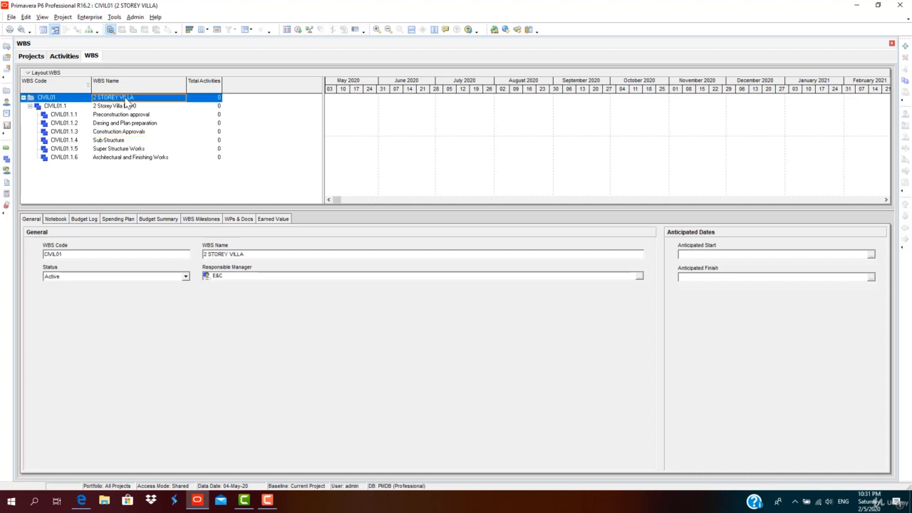
left_click(114, 149)
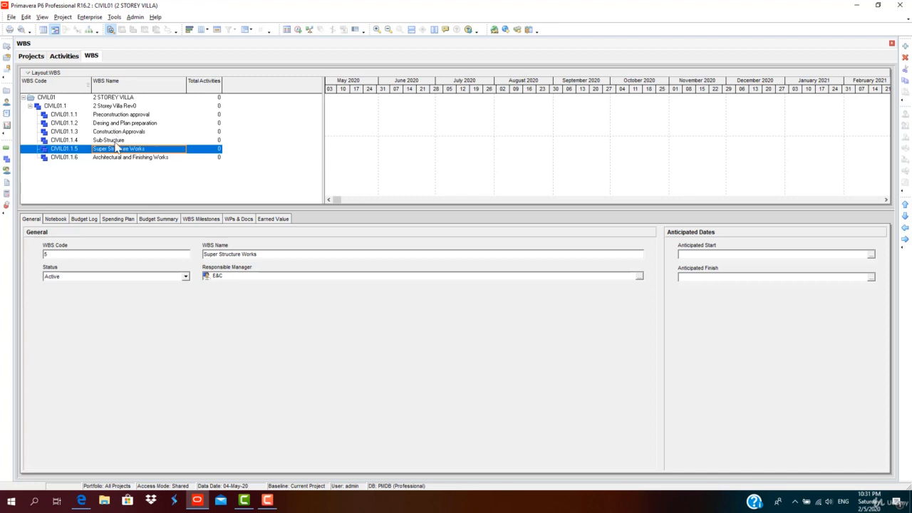
left_click(114, 140)
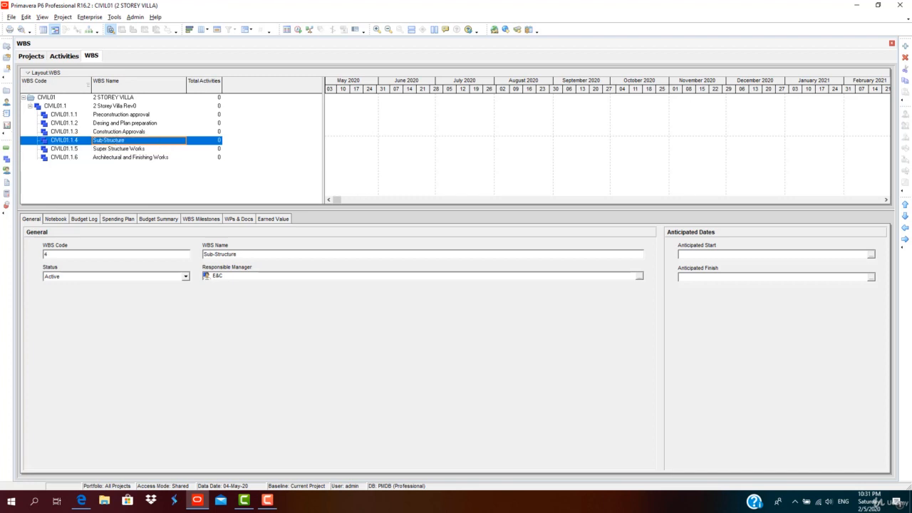
left_click(906, 46)
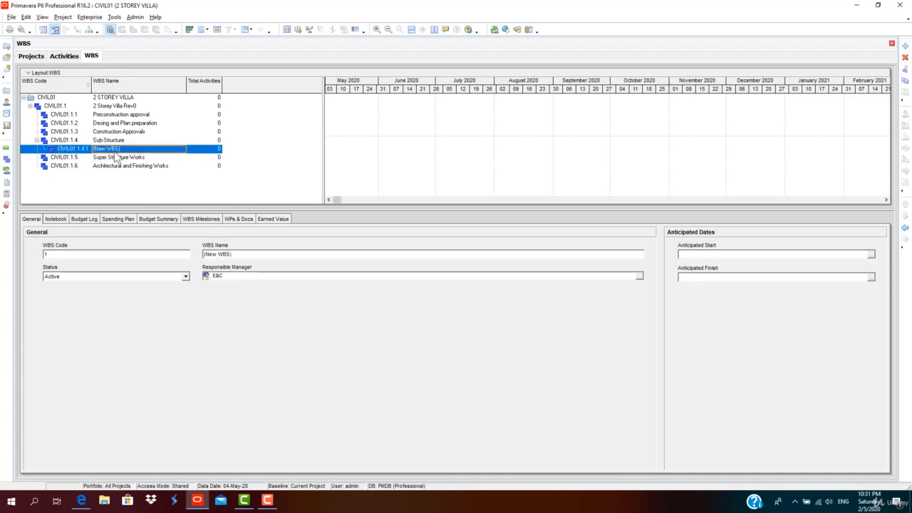
type("Foundation")
Insert a second child element under Sub-Structure named Ground beam and Slb.
key("Insert")
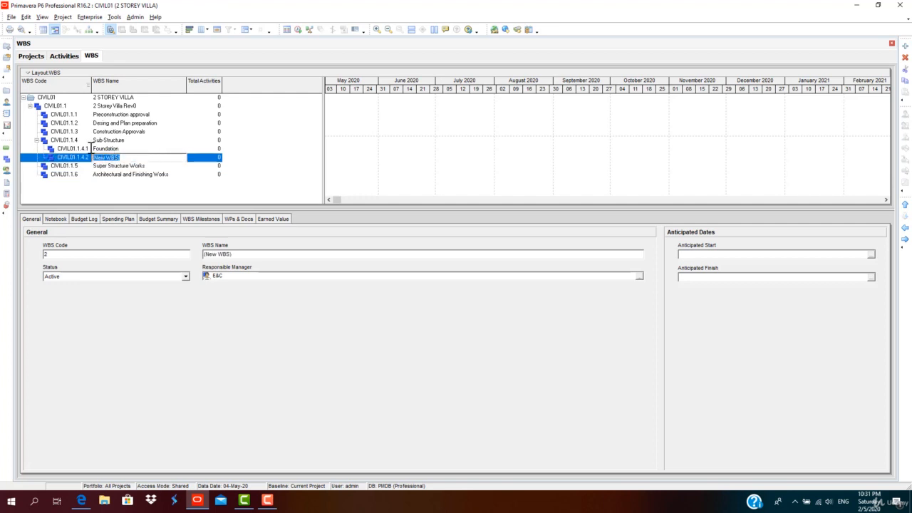
type("Stru")
type("und")
type(" beam and Sl")
type("b")
key("Return")
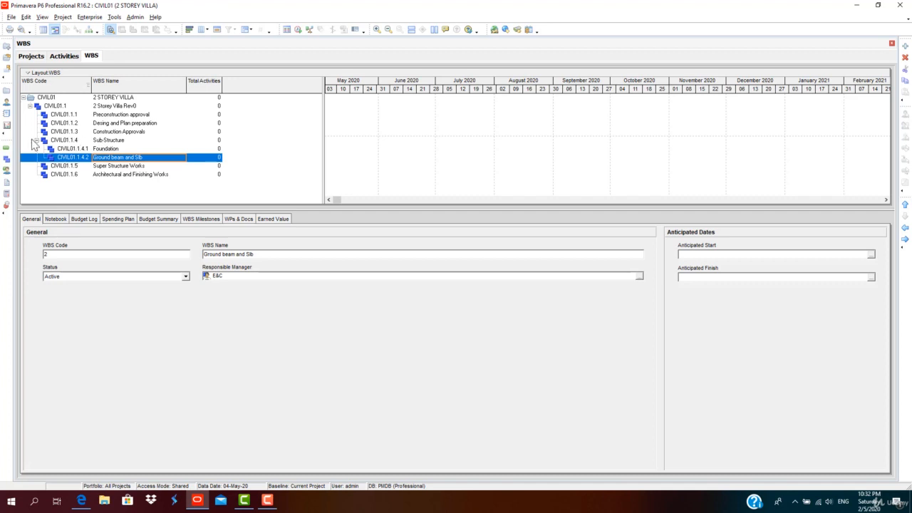
Correct the second child's name to Ground beam and Slab.
left_click(107, 150)
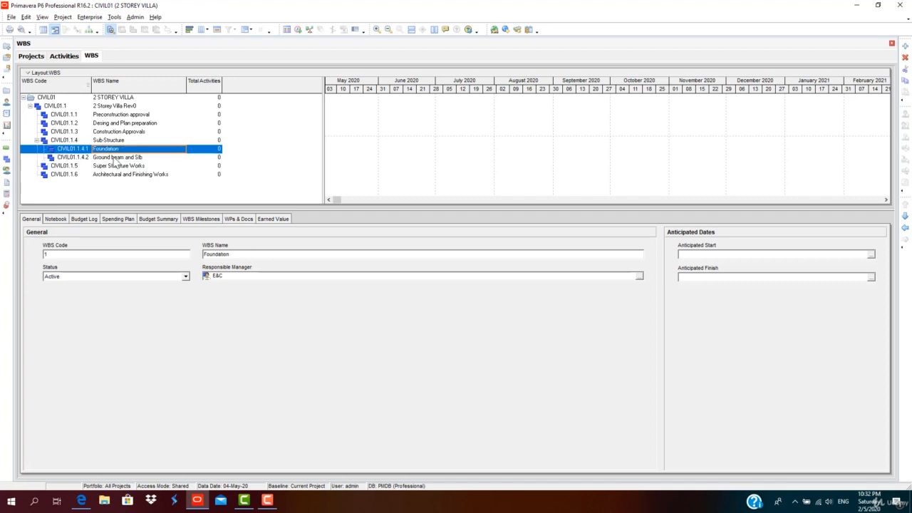
left_click(113, 158)
left_click(140, 157)
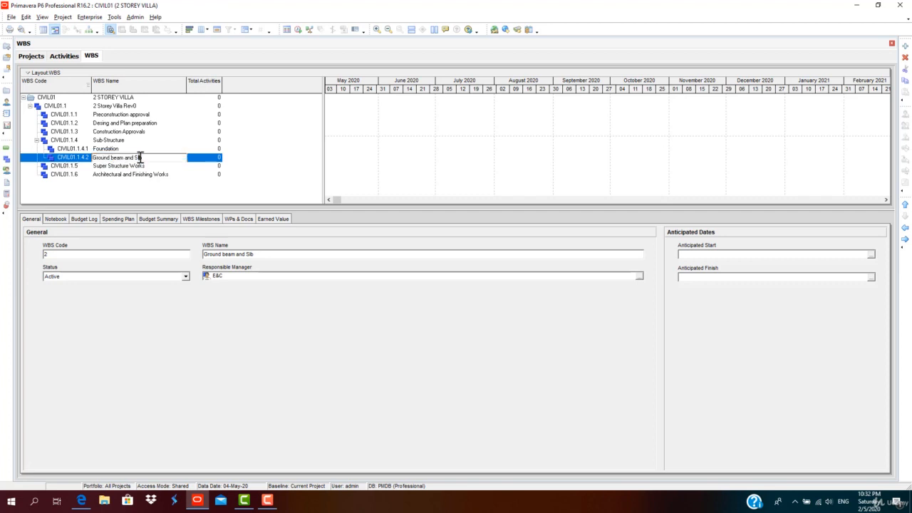
type("a")
left_click(113, 142)
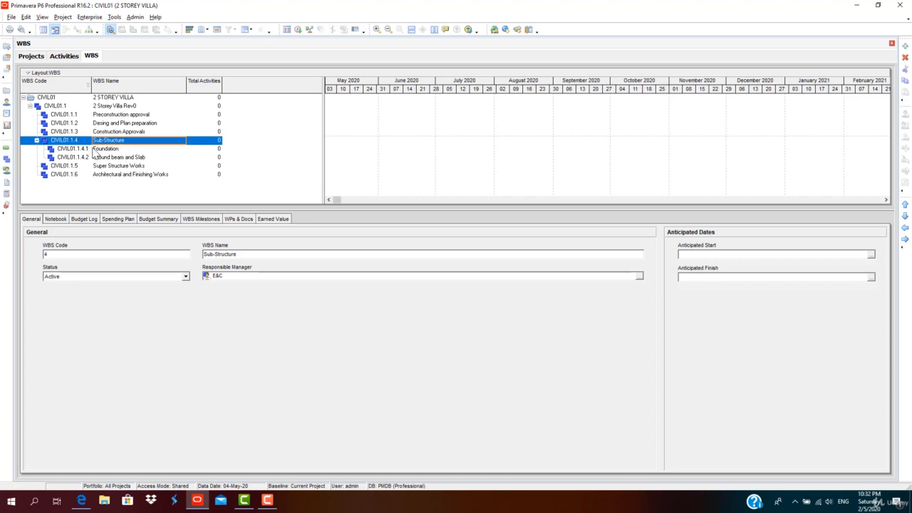
Collapse and expand the Sub-Structure branch to review its child elements.
left_click(36, 141)
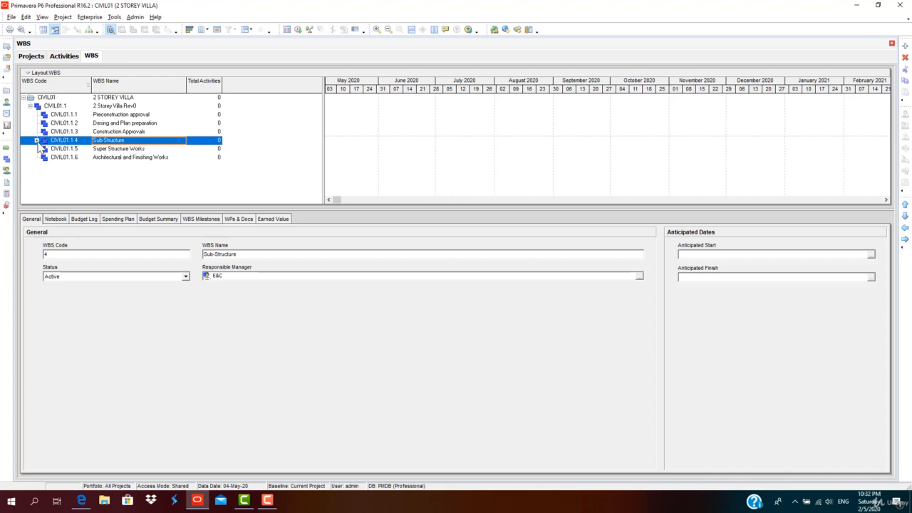
left_click(37, 141)
left_click(36, 140)
left_click(37, 140)
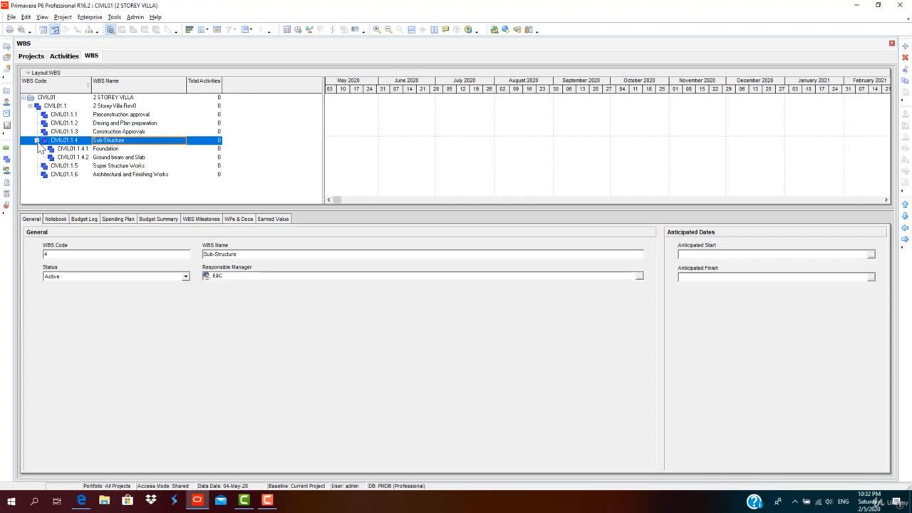
left_click(99, 157)
right_click(98, 158)
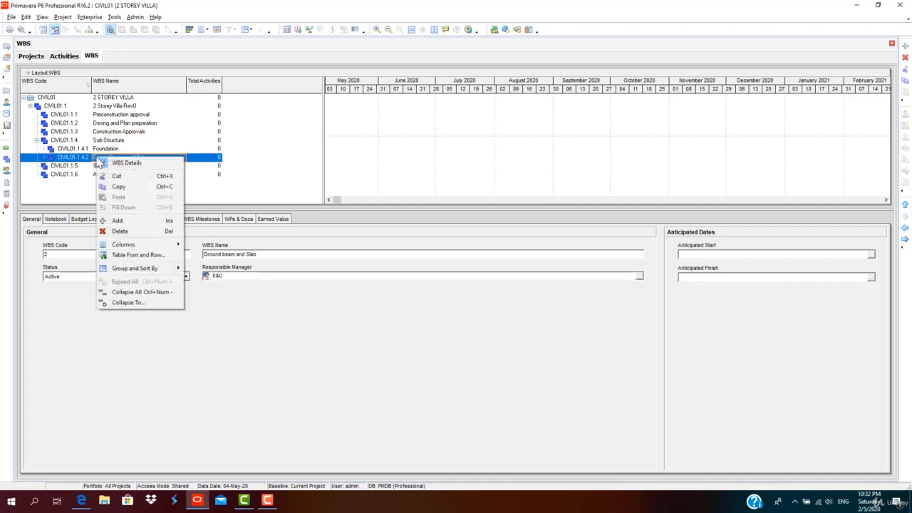
left_click(36, 140)
left_click(36, 141)
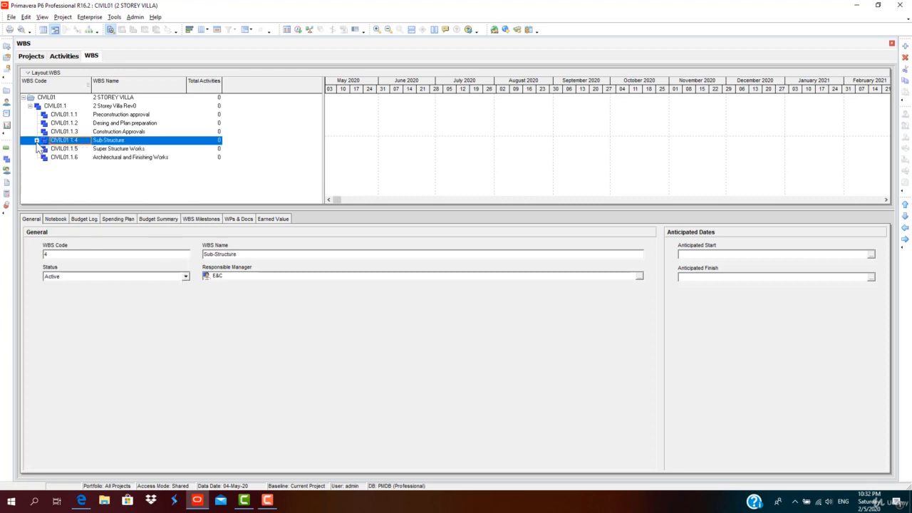
left_click(36, 140)
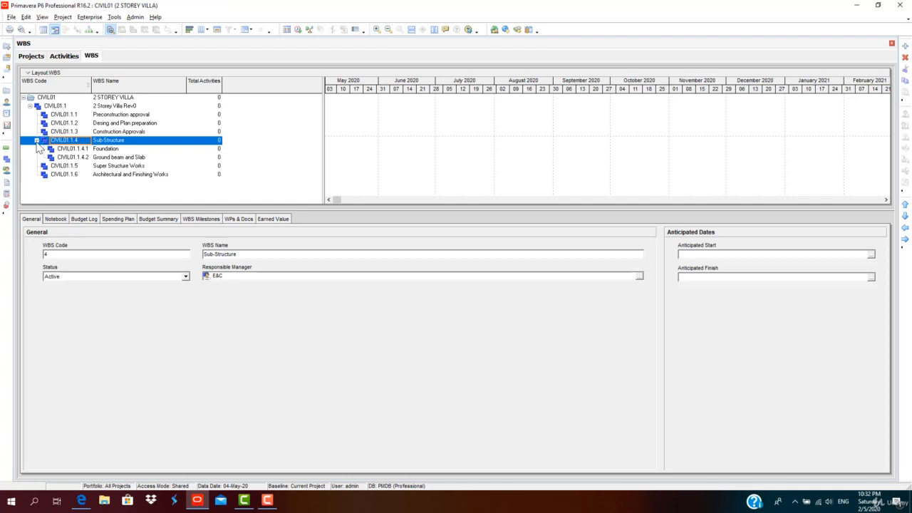
left_click(129, 149)
left_click(125, 158)
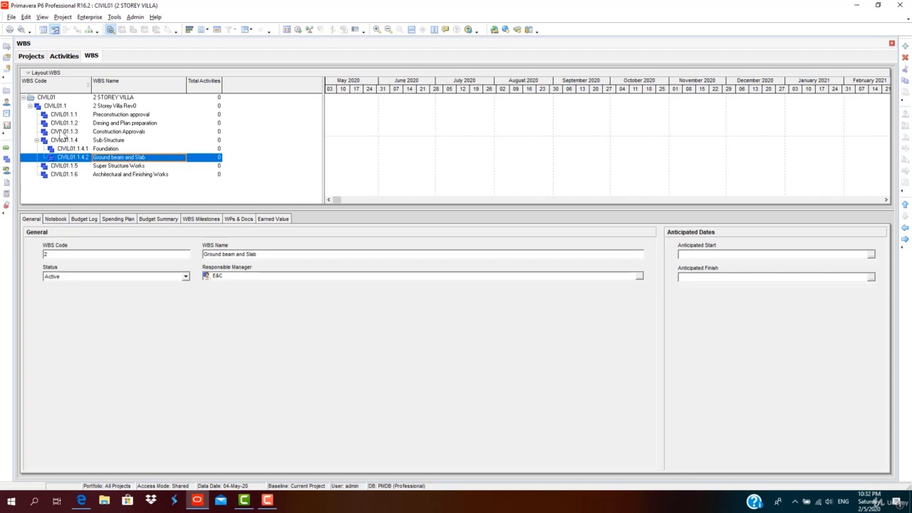
left_click(37, 140)
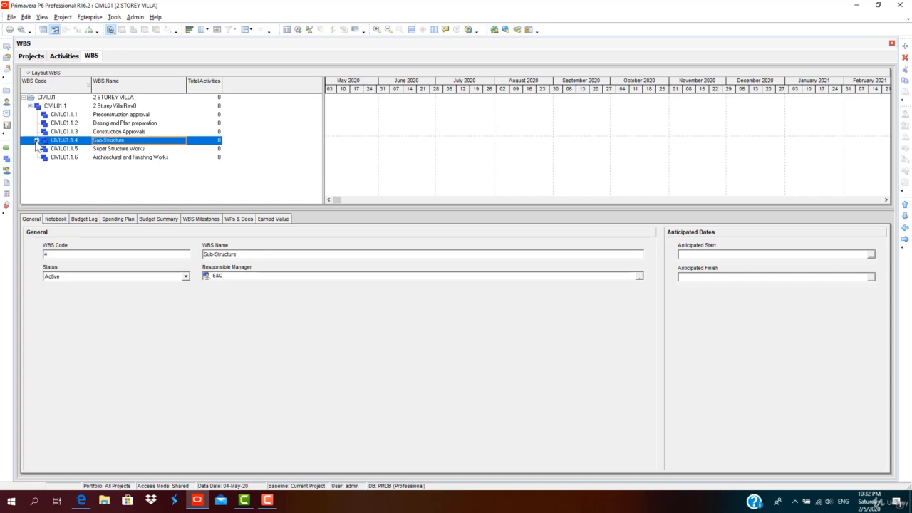
left_click(36, 141)
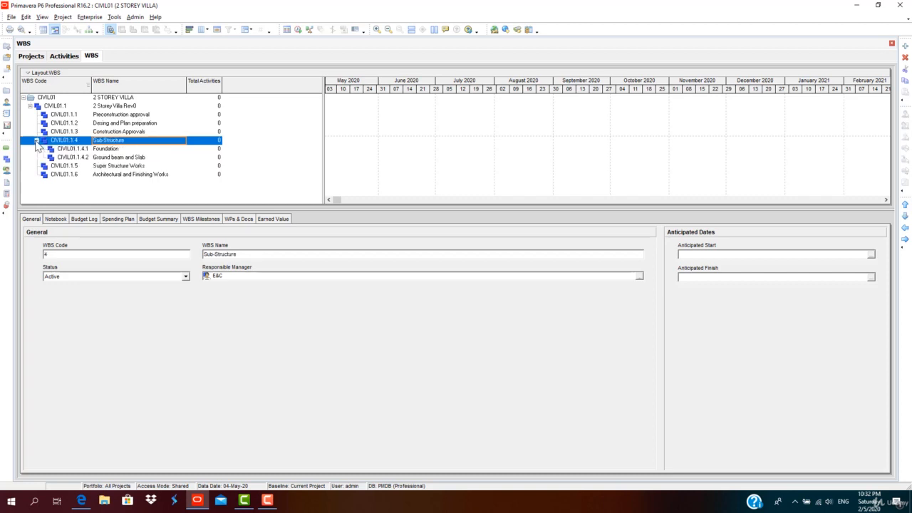
Add a child WBS element named Ground Columns and Roof under Super Structure Works.
left_click(67, 166)
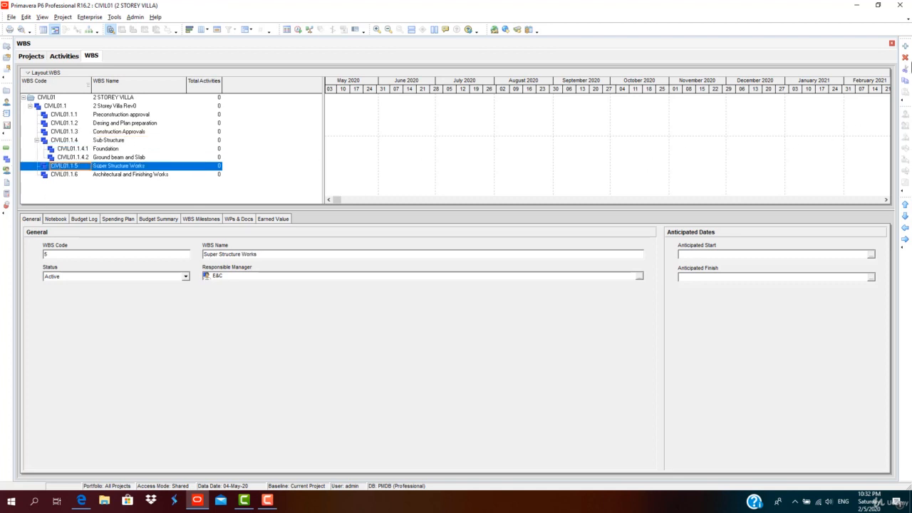
left_click(904, 46)
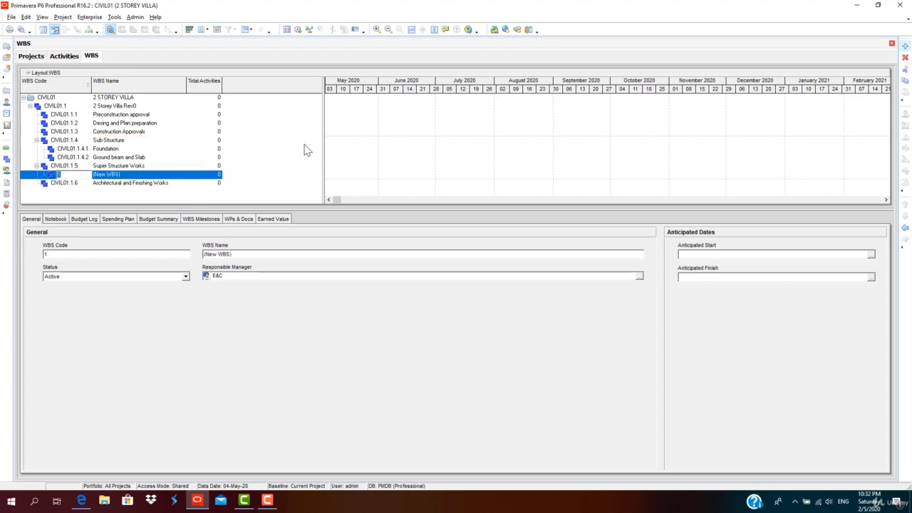
left_click(126, 175)
left_click_drag(125, 173, 93, 173)
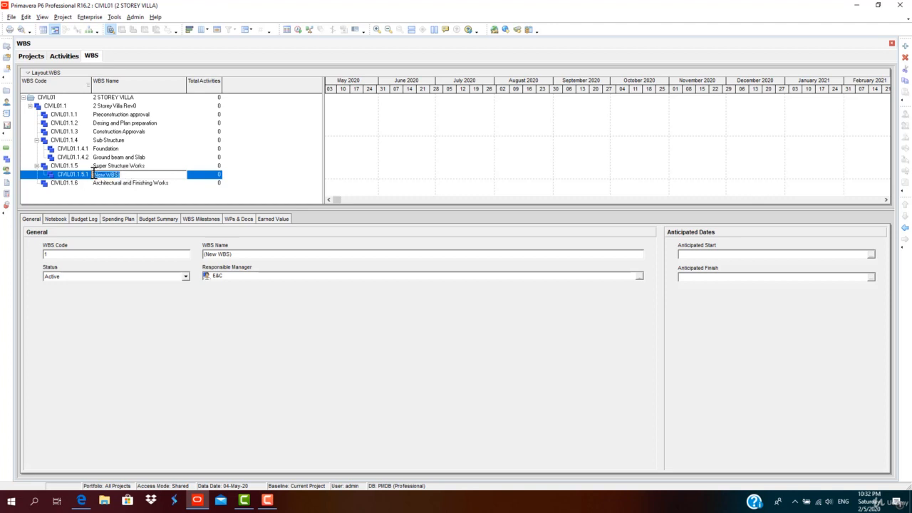
type("Ground Columns and Roof")
key("Return")
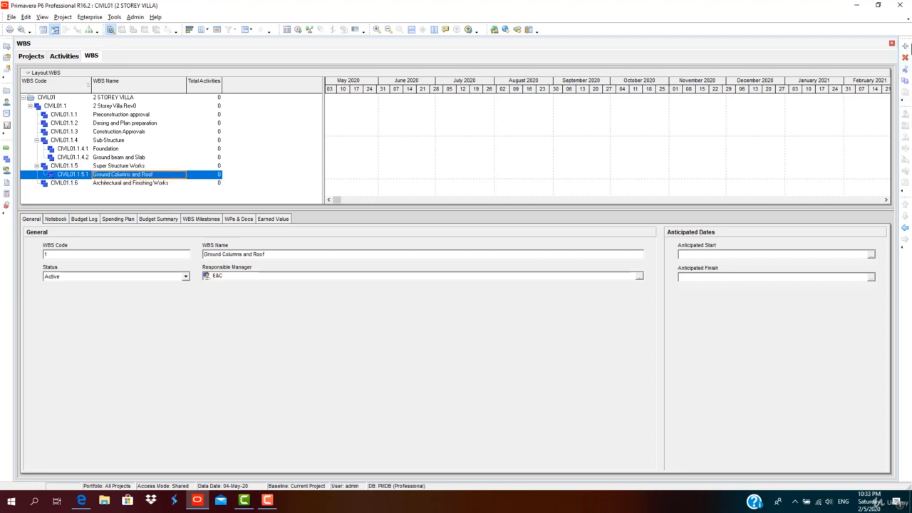
Add a second child element under Super Structure Works named First floor column and Roff.
left_click(905, 47)
type("First floor")
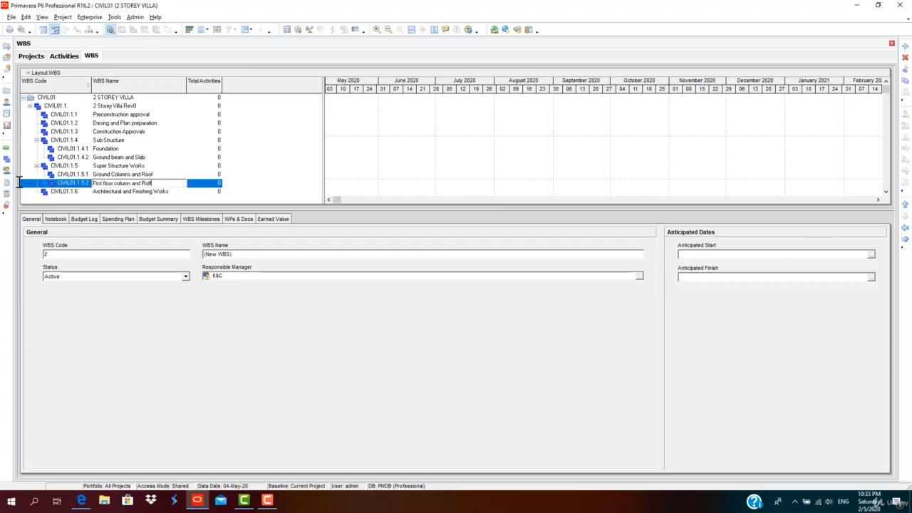
type(" column and Roff")
key("Return")
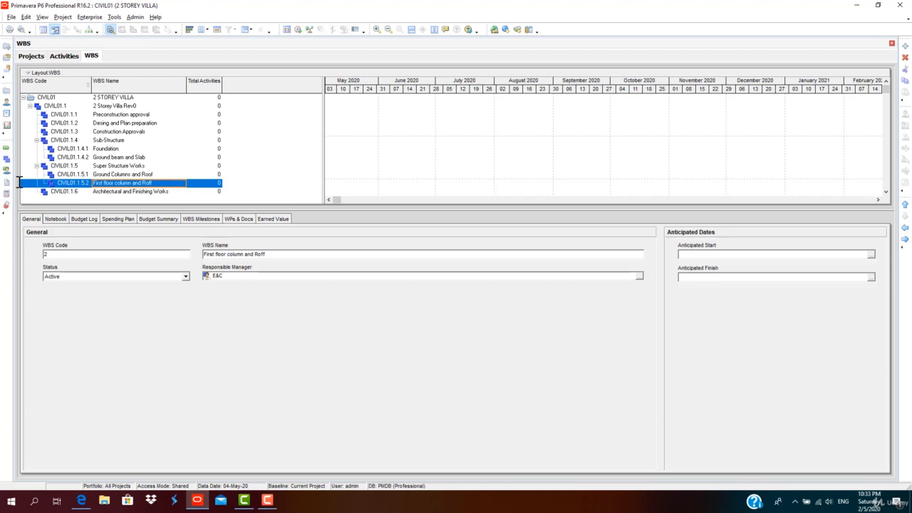
Correct the second child's name to First floor column and Roof.
left_click(146, 185)
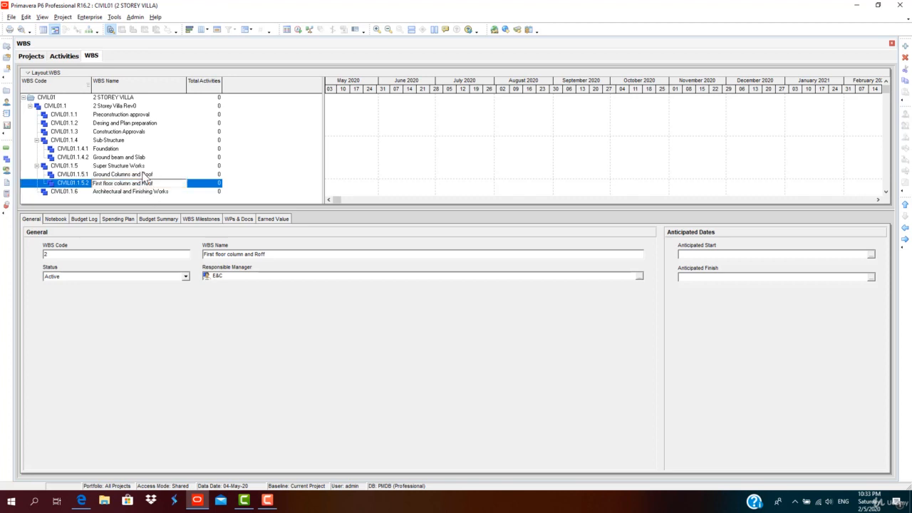
left_click(146, 175)
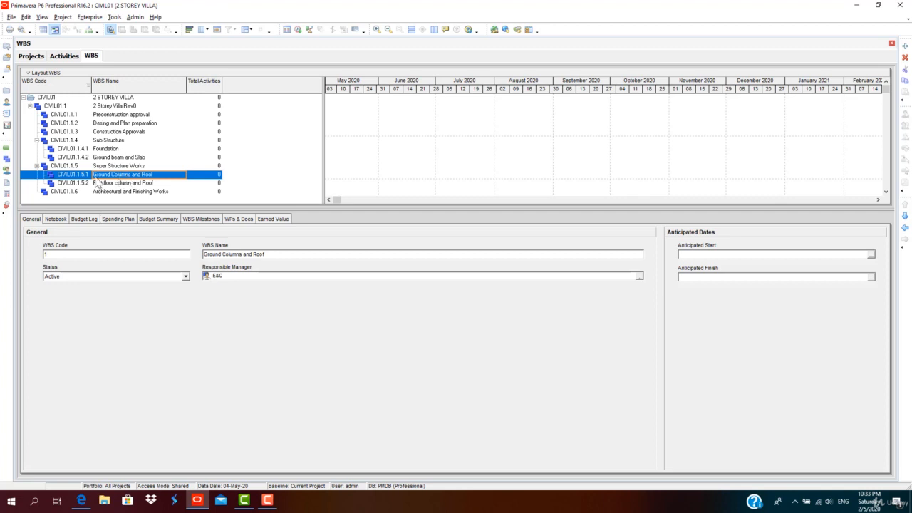
left_click(79, 183)
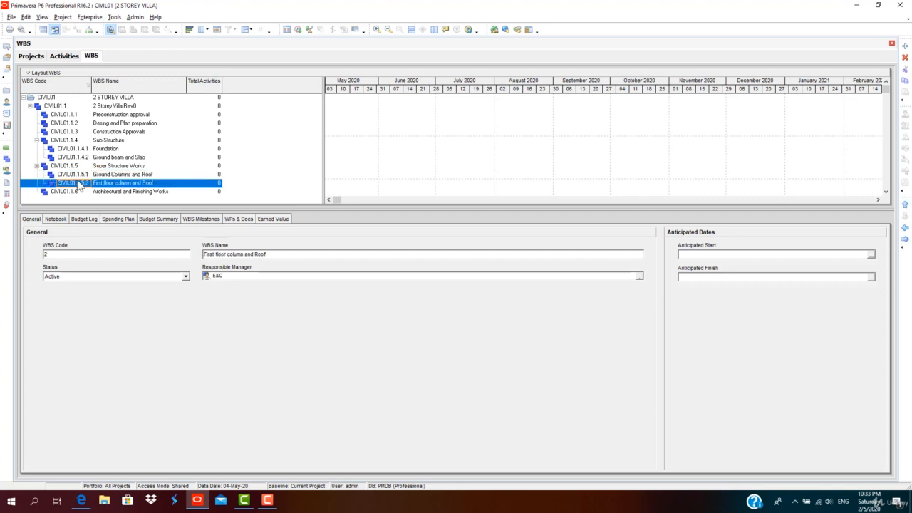
left_click(903, 239)
left_click(905, 227)
left_click(99, 176)
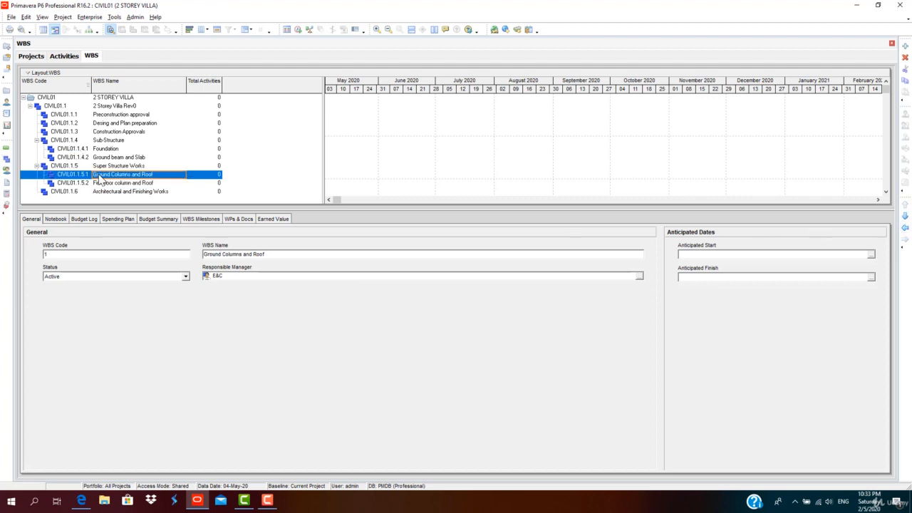
left_click(101, 183)
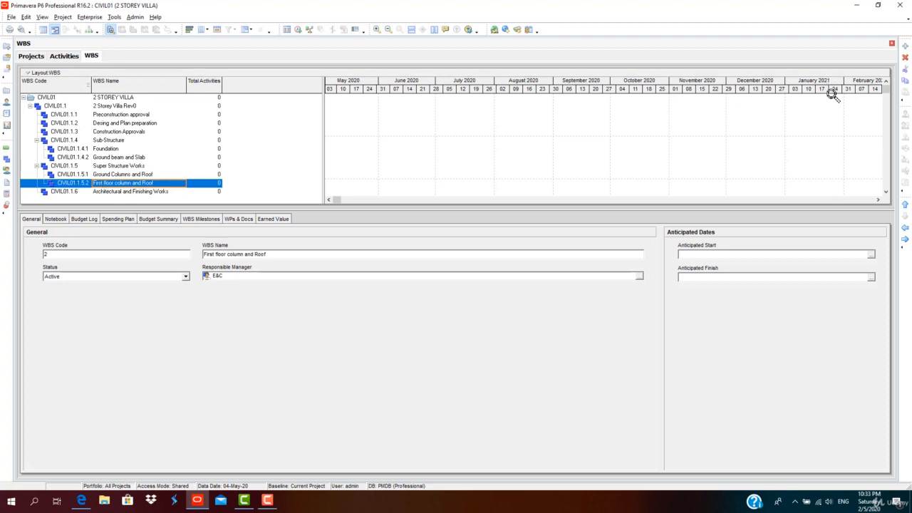
Add a third child under Super Structure Works, outdent it to the same level, and name it Second floor column and Roof.
left_click(905, 47)
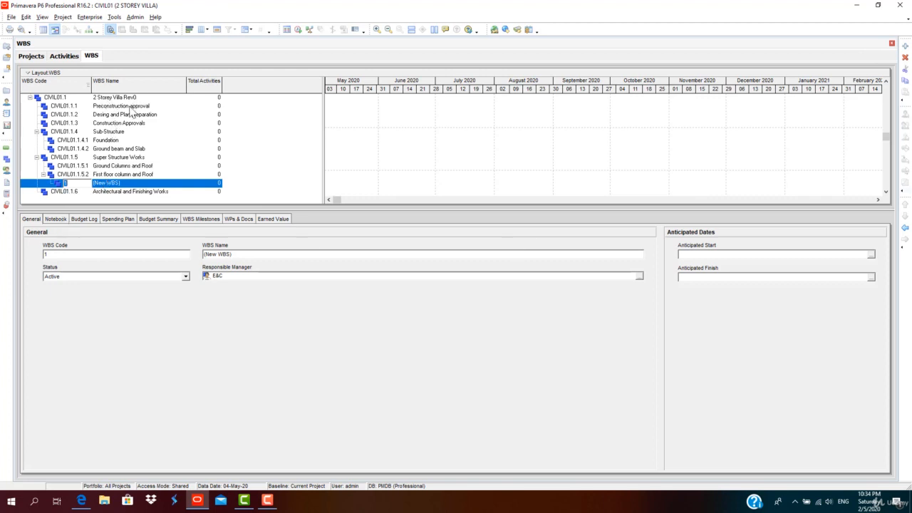
left_click(98, 176)
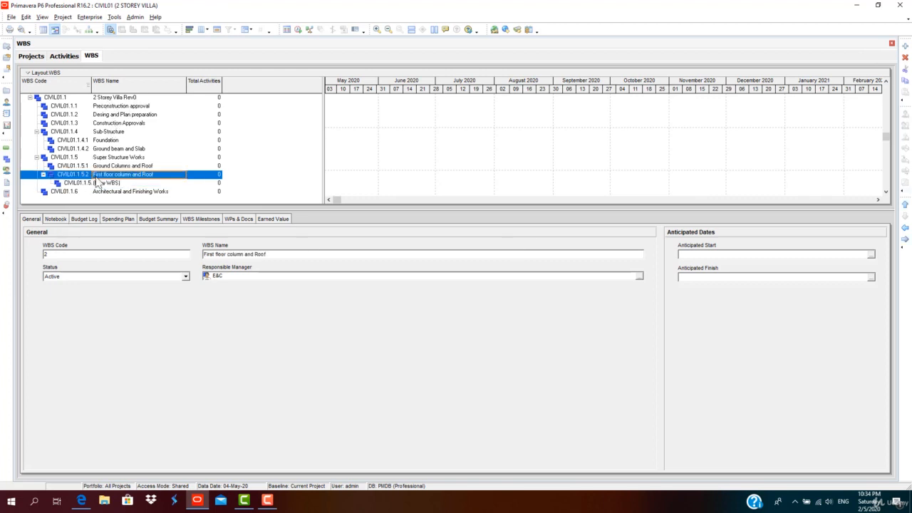
left_click(107, 183)
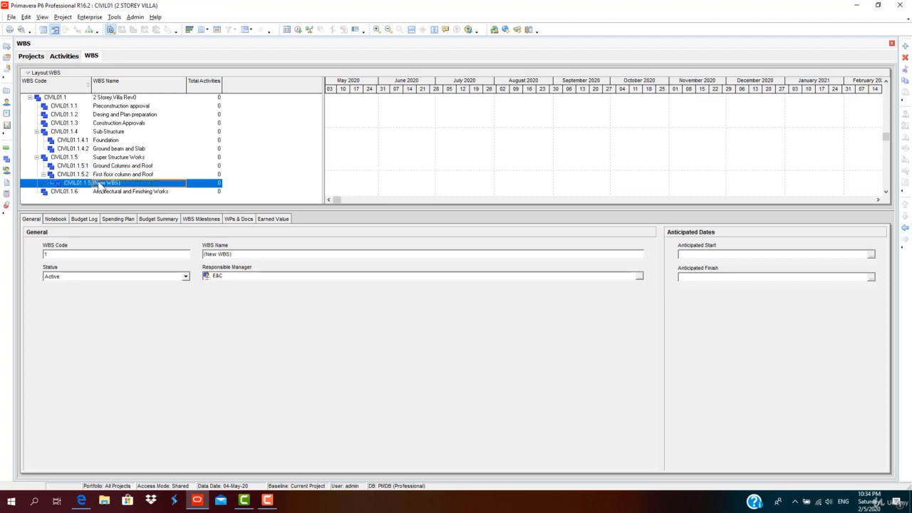
left_click(126, 183)
left_click(126, 183)
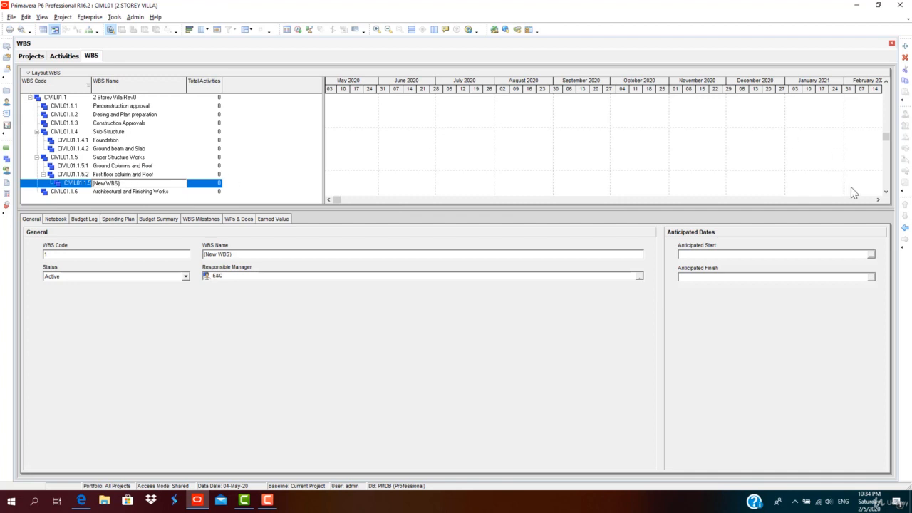
left_click(904, 230)
type("Second floor column and Roof")
key("Return")
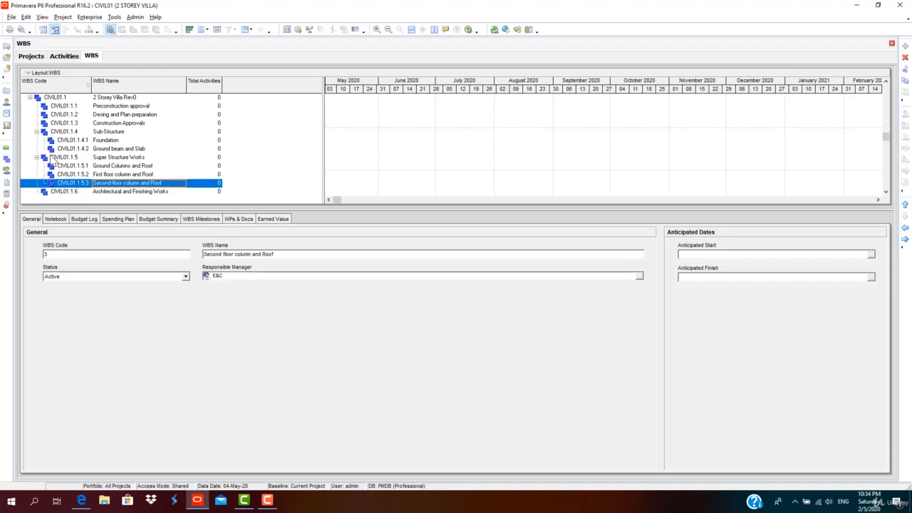
Review the new child elements, then collapse the Super Structure Works and Sub-Structure branches.
left_click(86, 173)
left_click(103, 159)
left_click(107, 165)
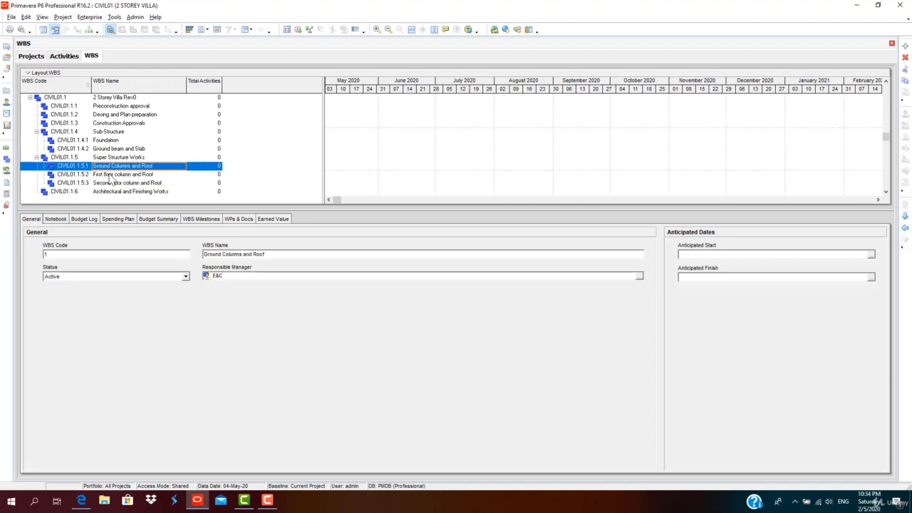
left_click(109, 174)
left_click(37, 157)
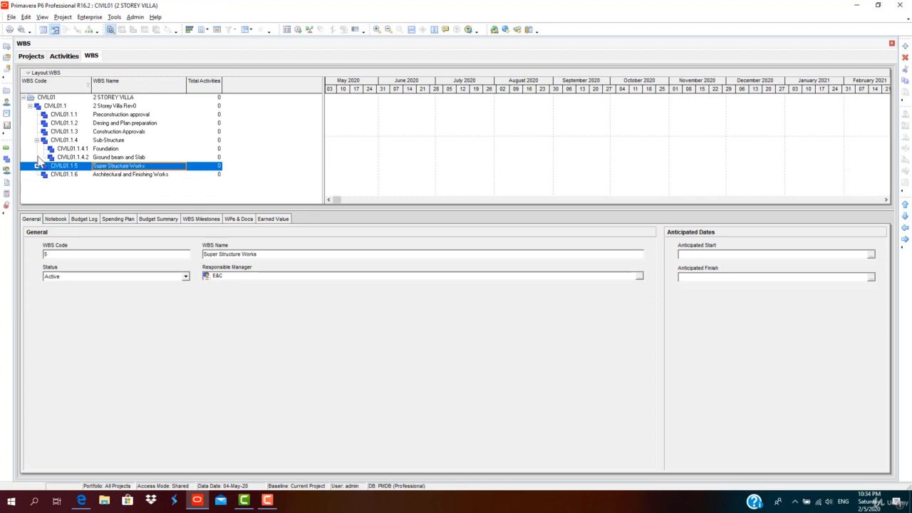
left_click(108, 149)
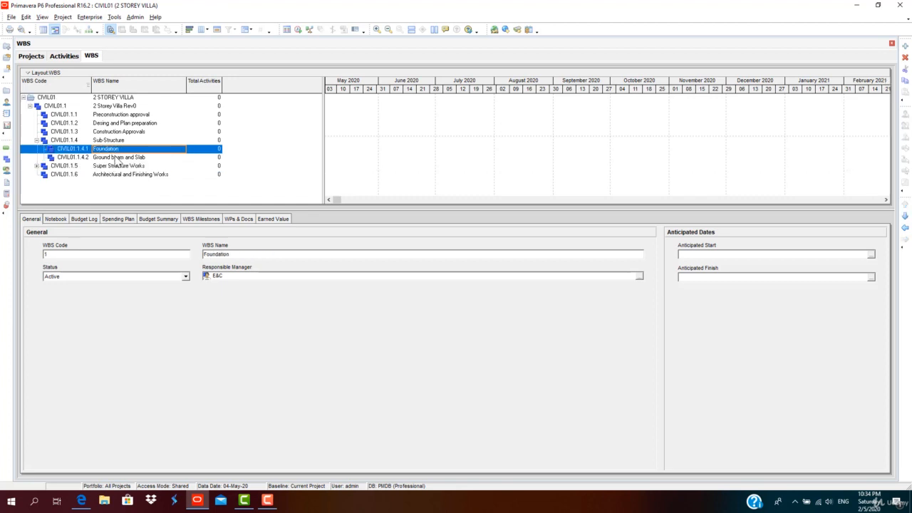
left_click(116, 158)
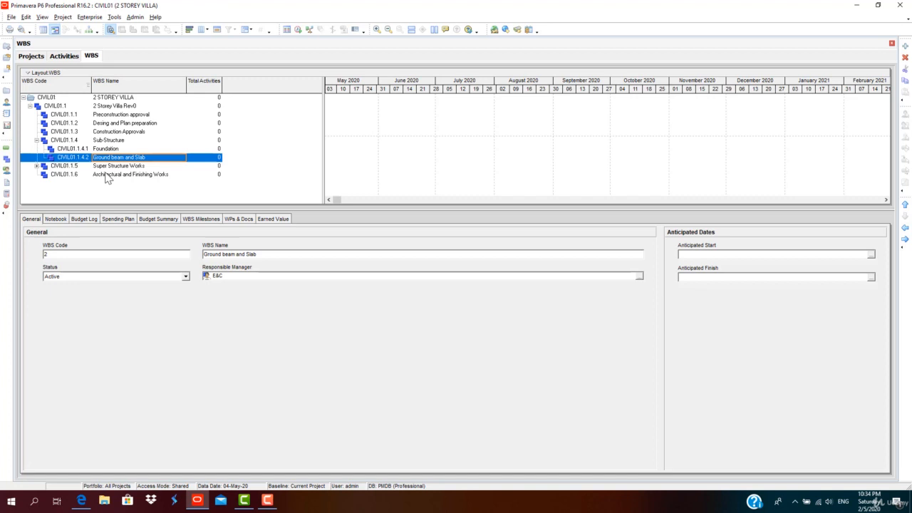
left_click(37, 141)
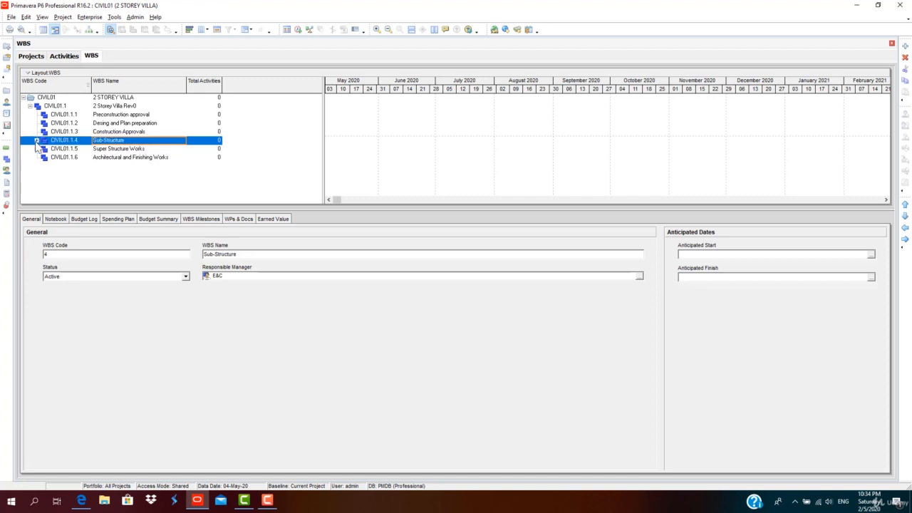
Add two child elements under Architectural and Finishing Works and name the first Internal Finishing.
left_click(65, 159)
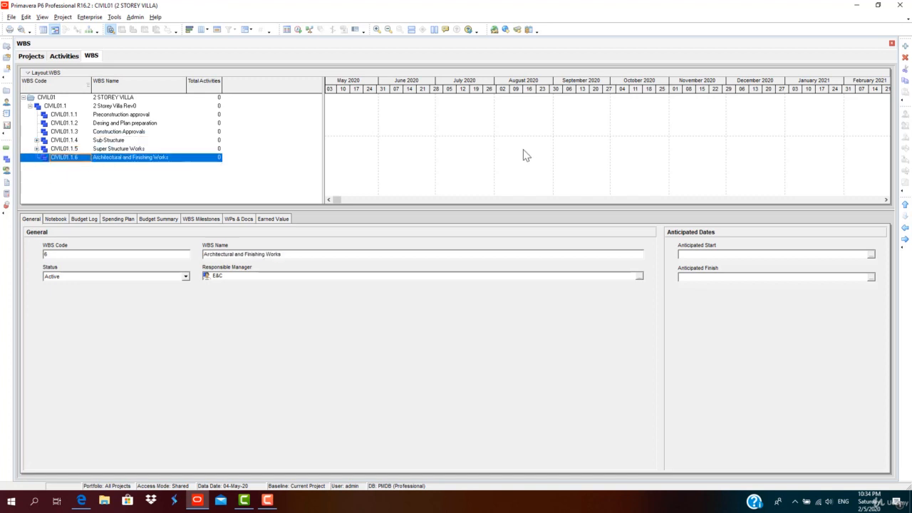
left_click(904, 46)
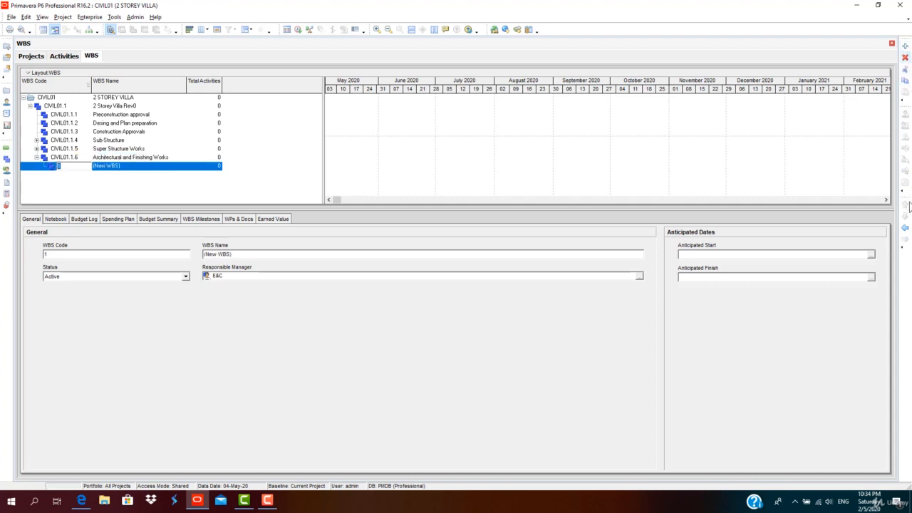
left_click(905, 47)
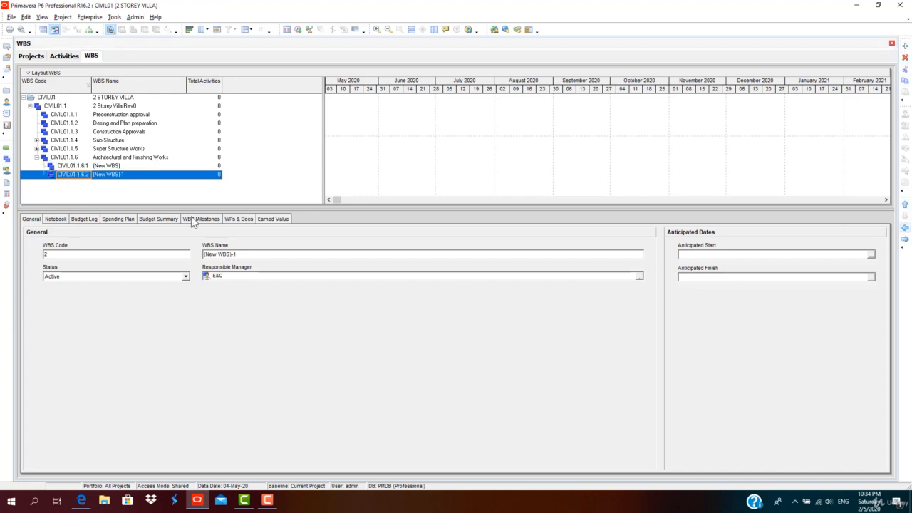
double_click(125, 157)
double_click(136, 166)
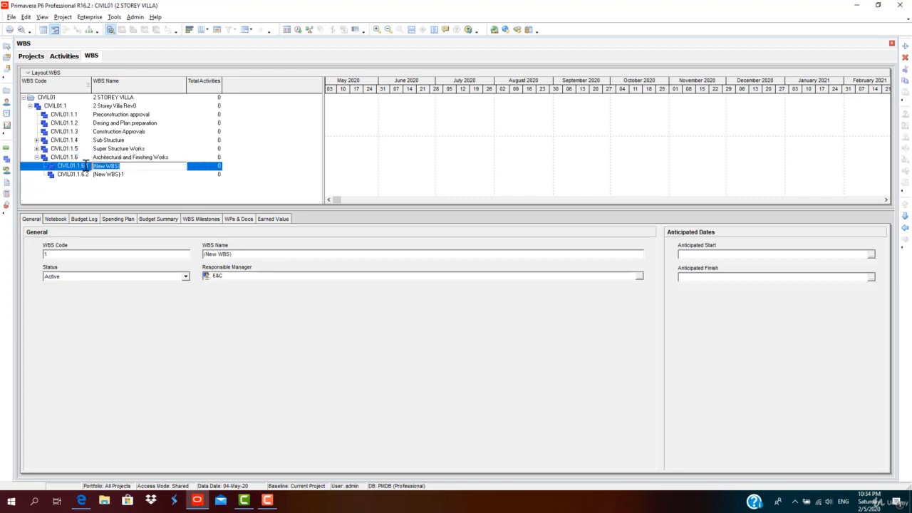
type("External Finishing")
left_click(117, 174)
left_click(114, 168)
left_click_drag(112, 166, 92, 163)
type("Internal")
Name the second child under Architectural and Finishing Works External Finishing.
left_click(135, 174)
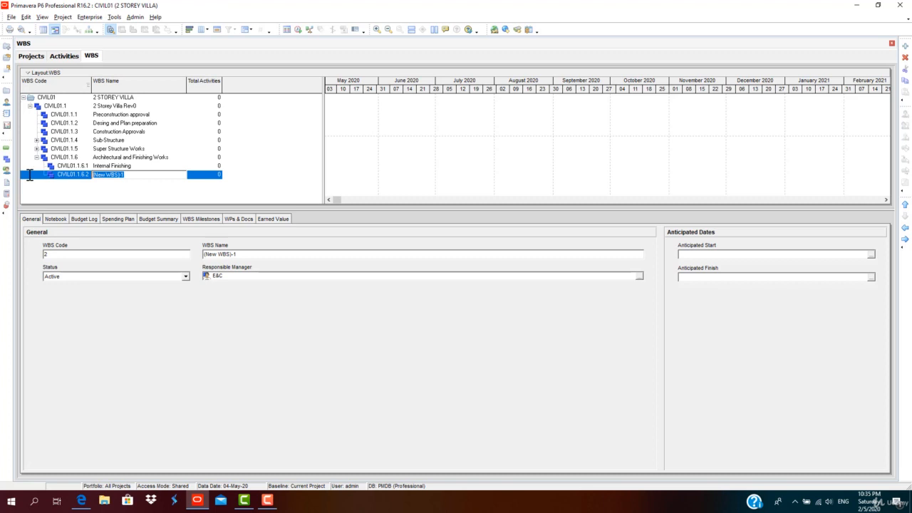
type("External Finishing")
key("Return")
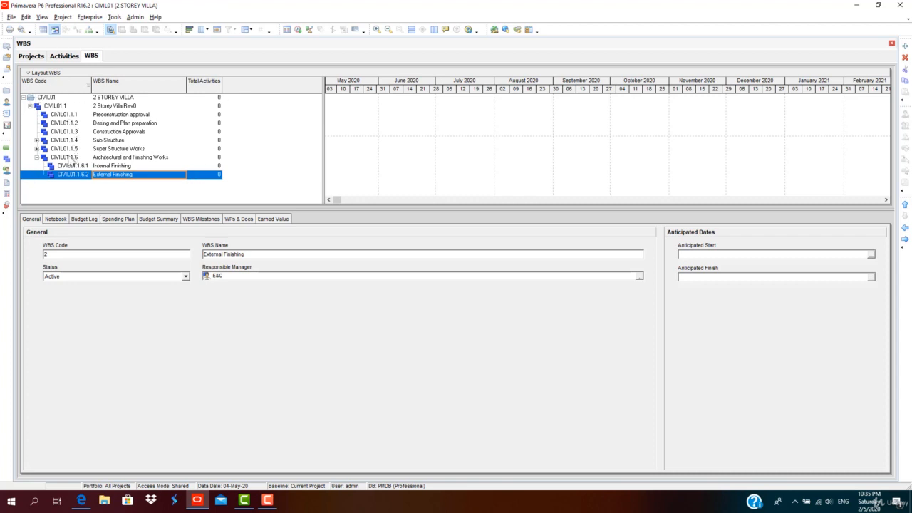
Switch the WBS table columns to the Dates column set.
left_click(121, 115)
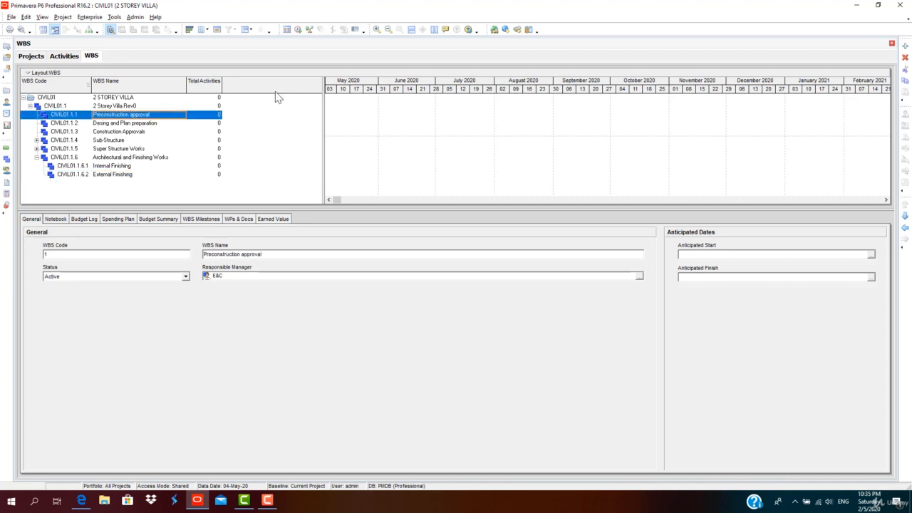
right_click(276, 92)
left_click(236, 84)
right_click(235, 80)
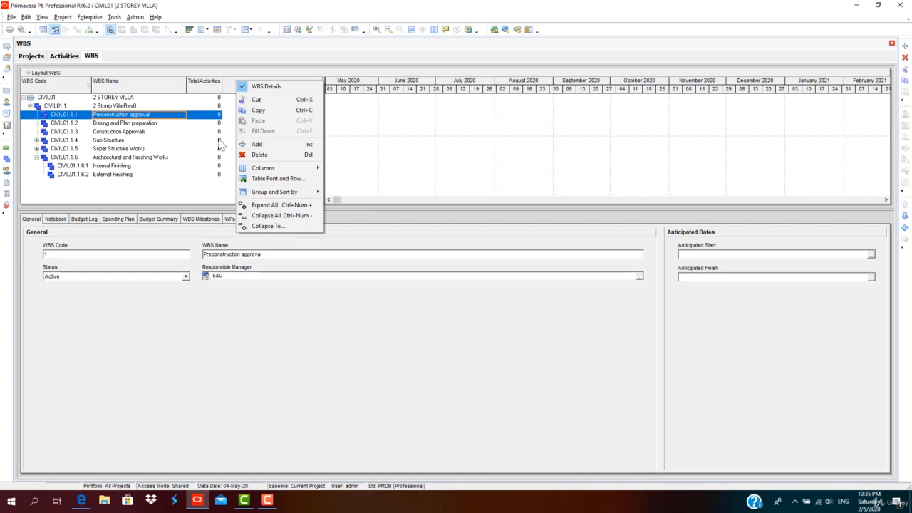
left_click(173, 204)
right_click(238, 84)
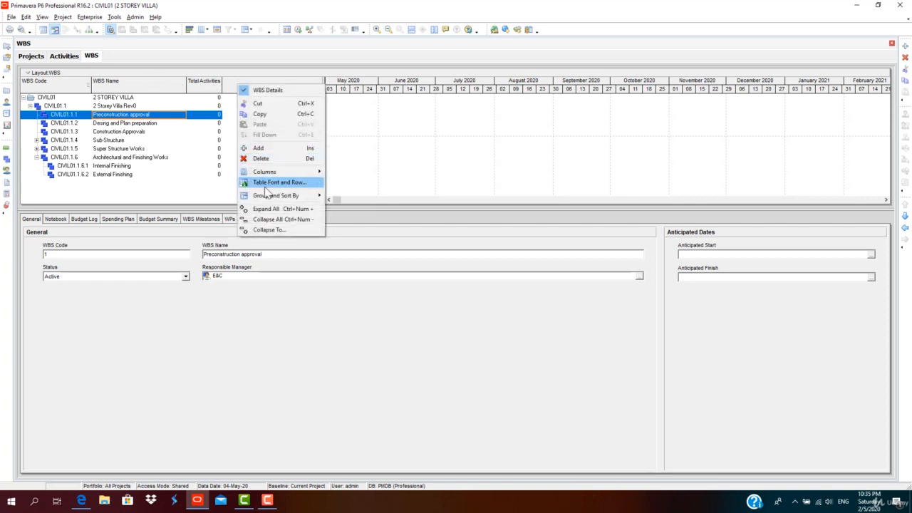
mouse_move(271, 176)
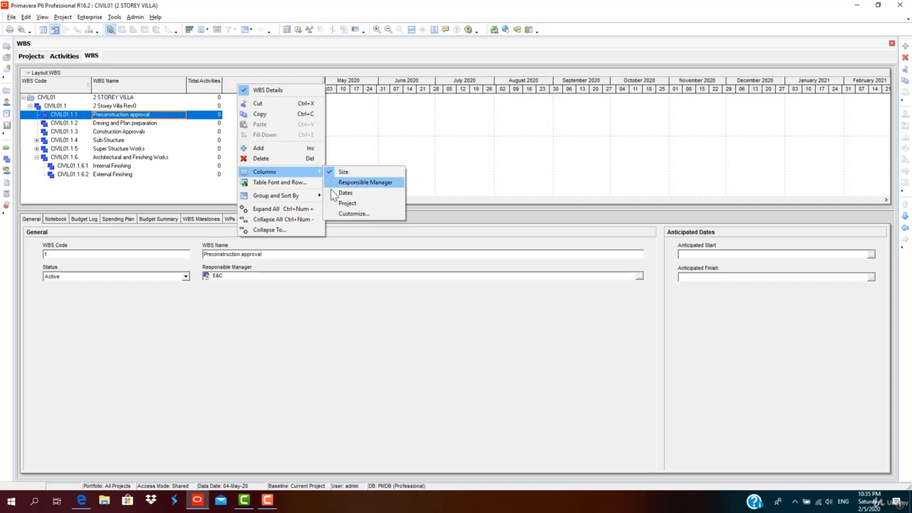
left_click(344, 193)
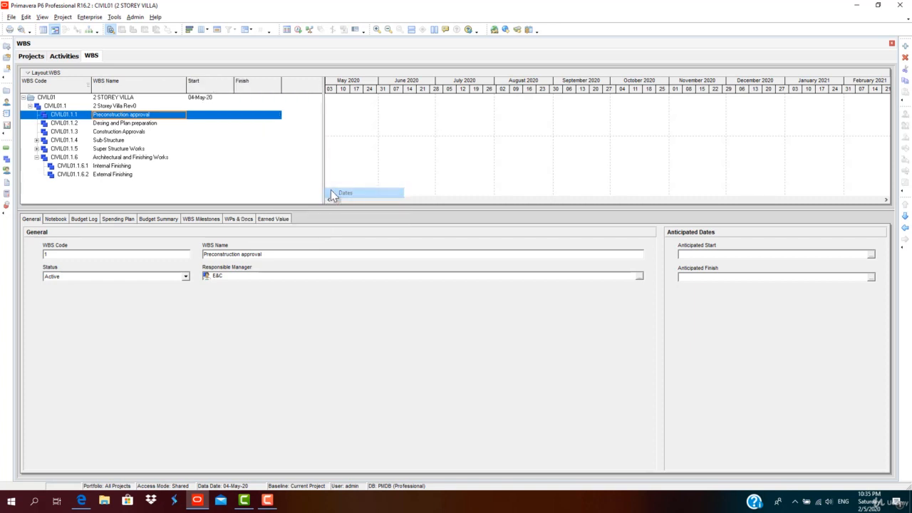
right_click(249, 80)
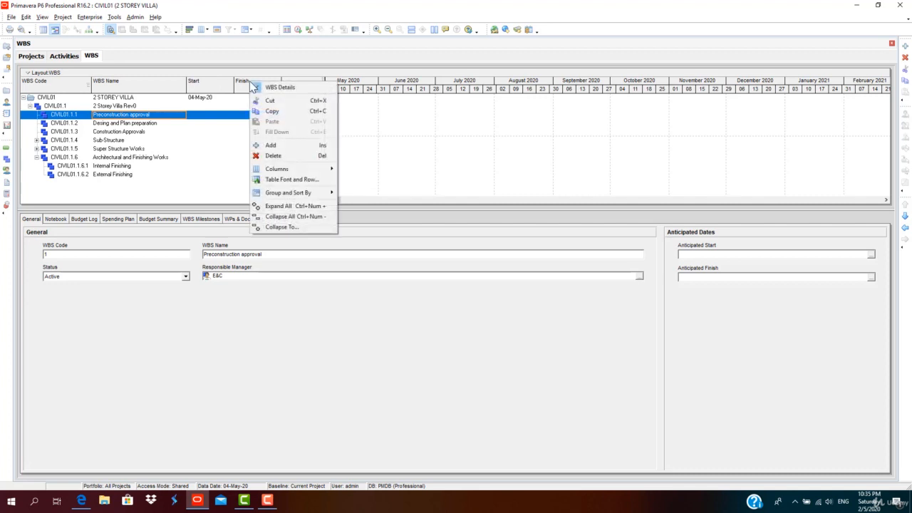
left_click(192, 132)
left_click(215, 99)
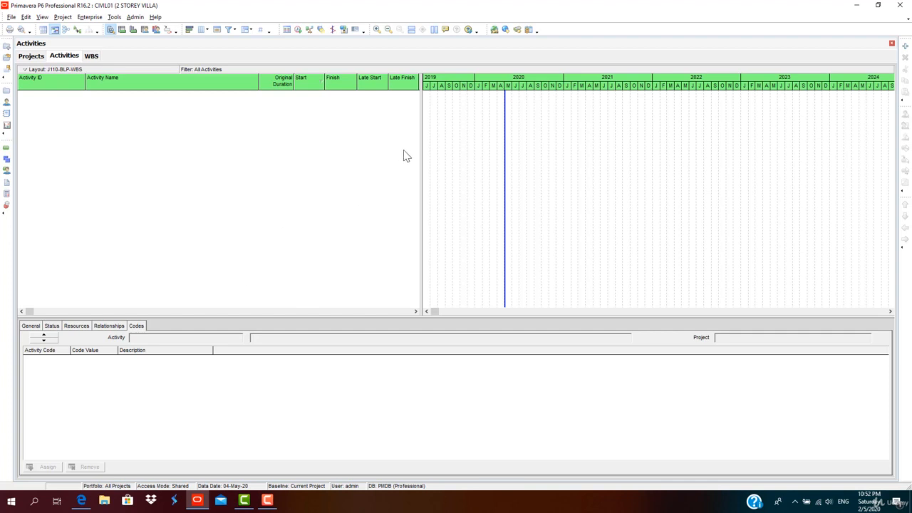
left_click_drag(422, 164, 342, 163)
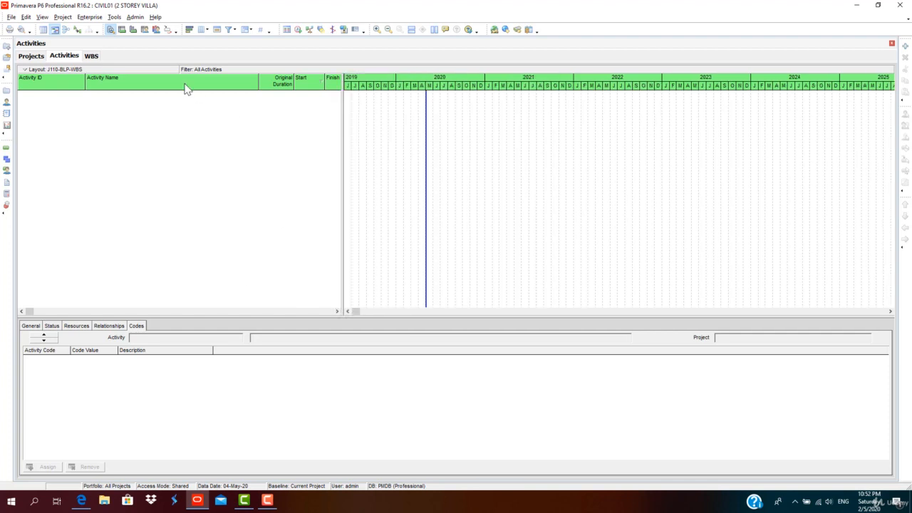
Show the empty WBS bands in the Activities view by turning off Hide if empty in Group and Sort.
left_click(92, 57)
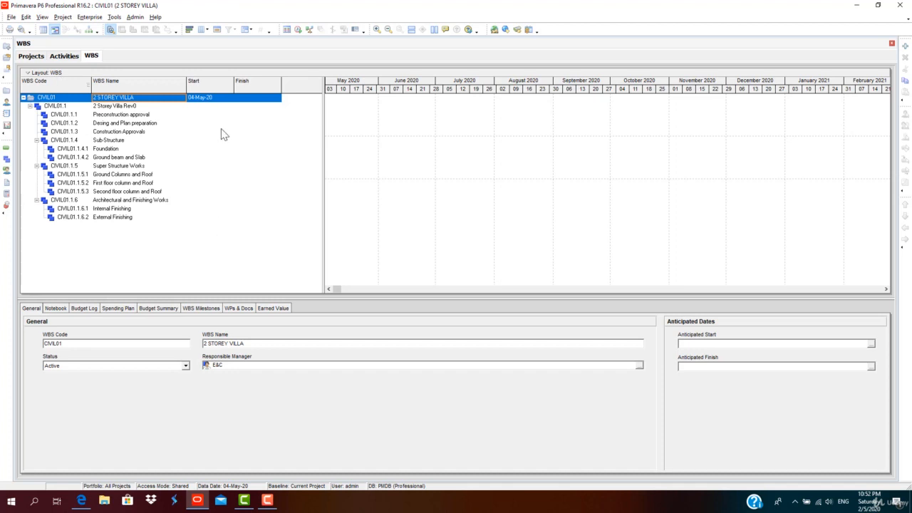
left_click(60, 56)
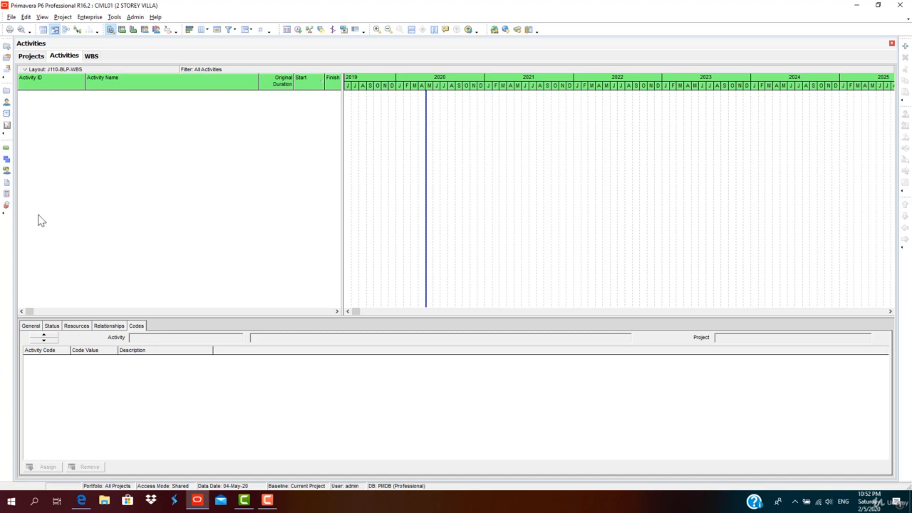
left_click(251, 32)
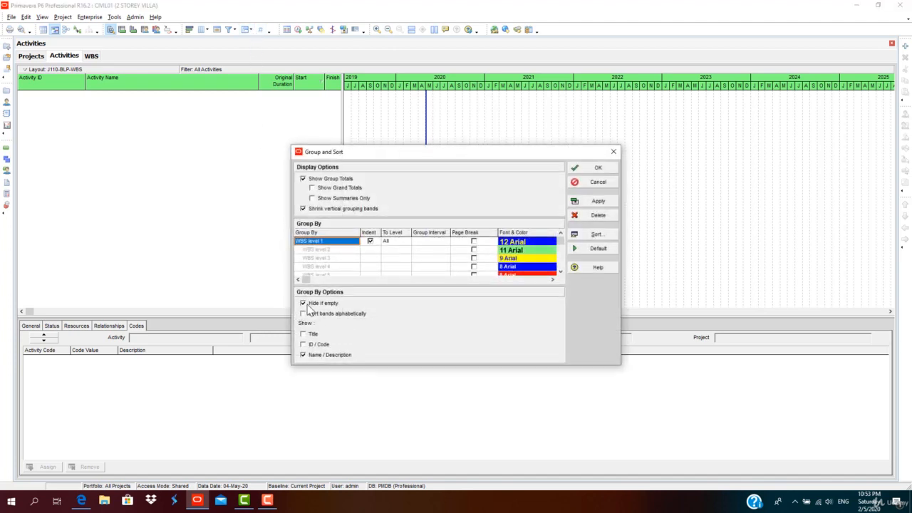
left_click(304, 304)
left_click(607, 204)
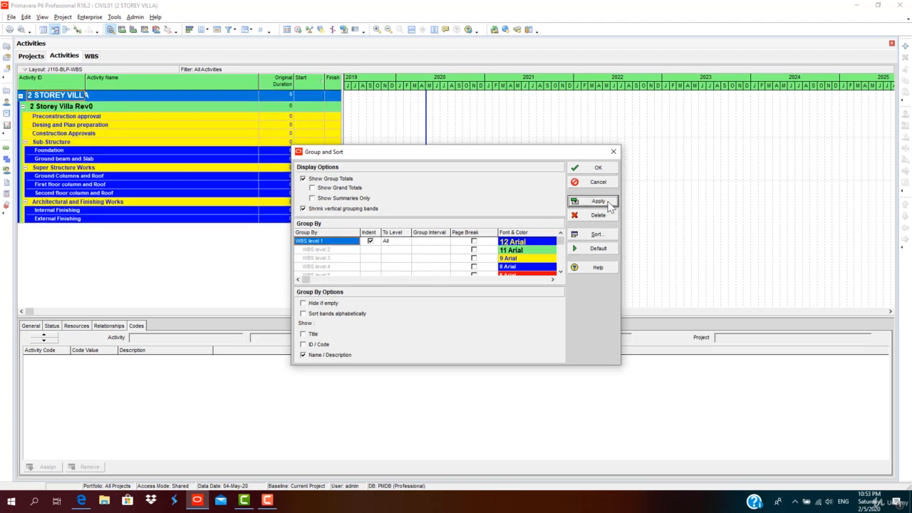
Try grouping the activities by Work Products and Documents.
left_click(348, 243)
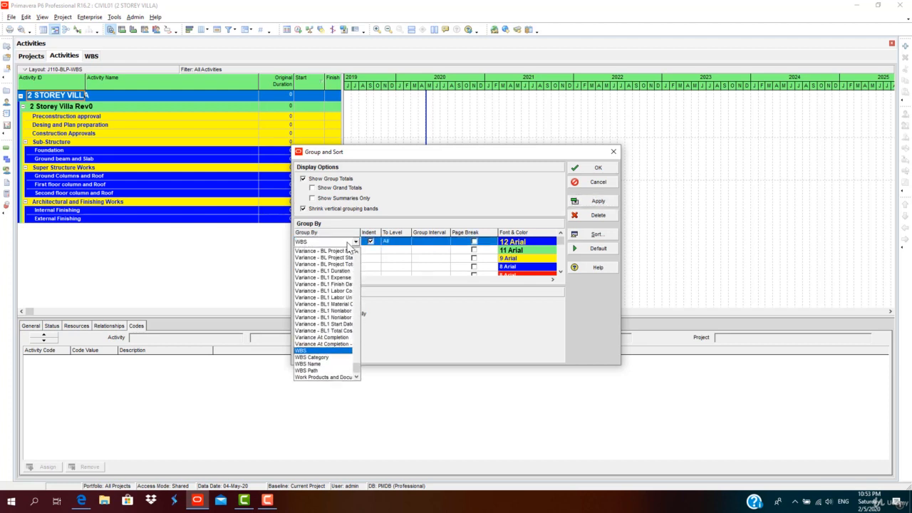
scroll(334, 299, "up", 3)
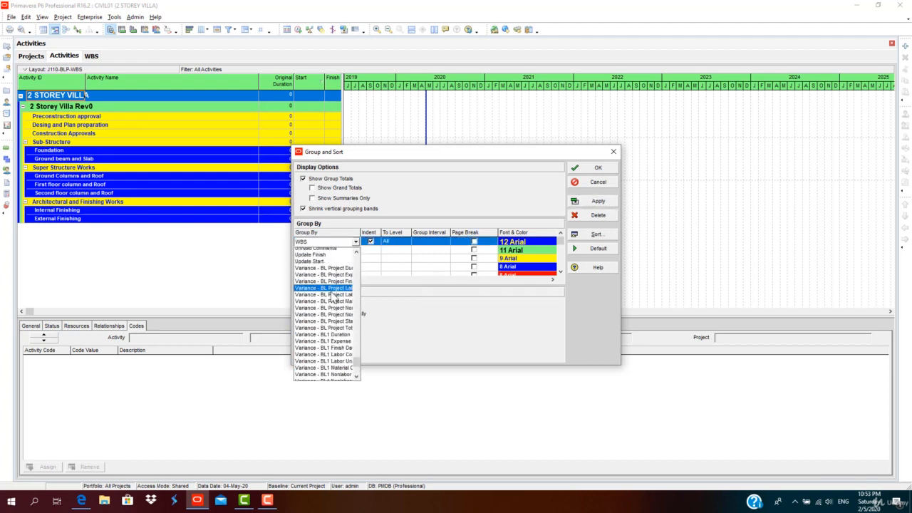
scroll(333, 300, "up", 2)
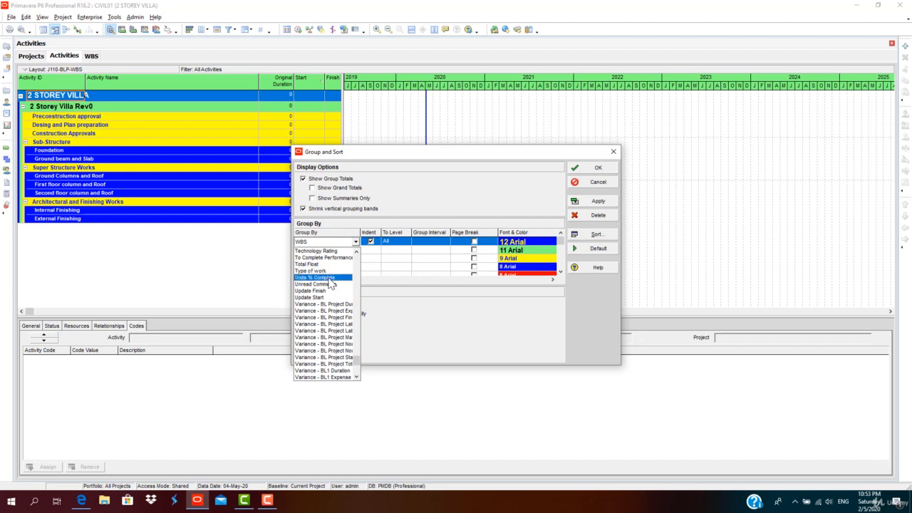
scroll(343, 299, "down", 1)
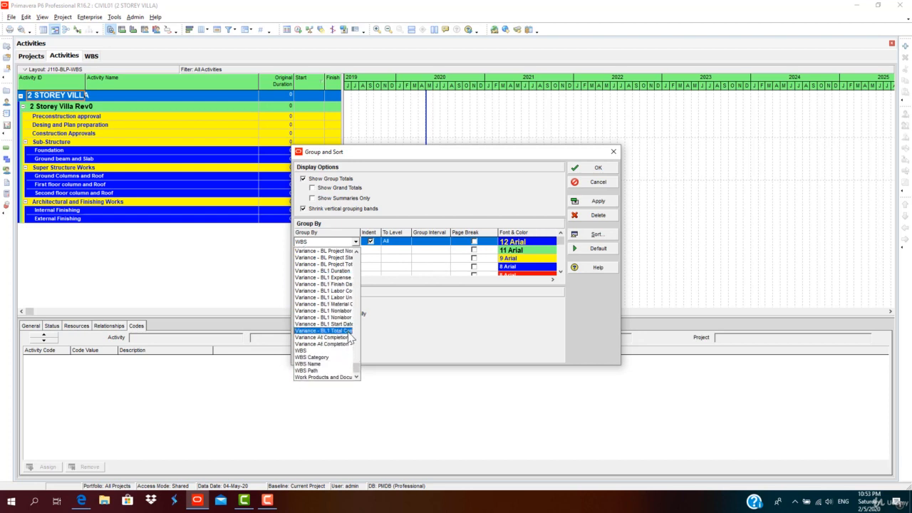
left_click(327, 377)
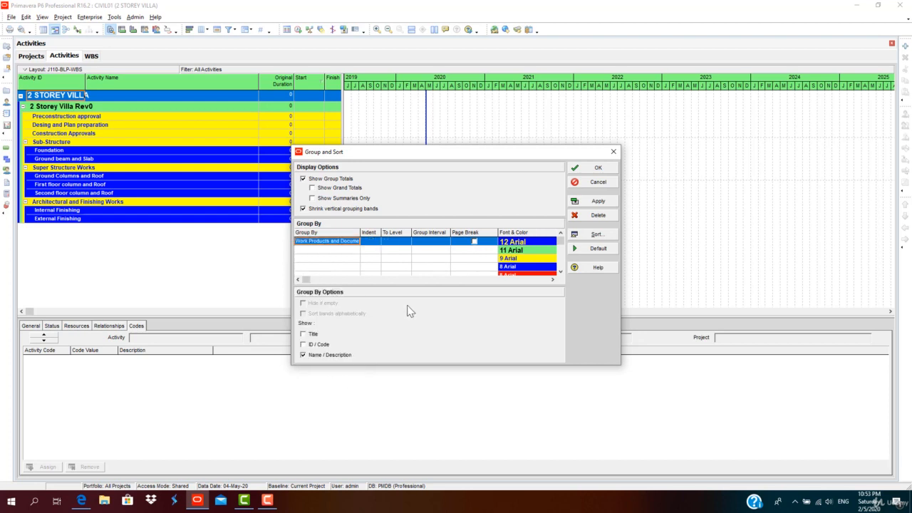
left_click(598, 204)
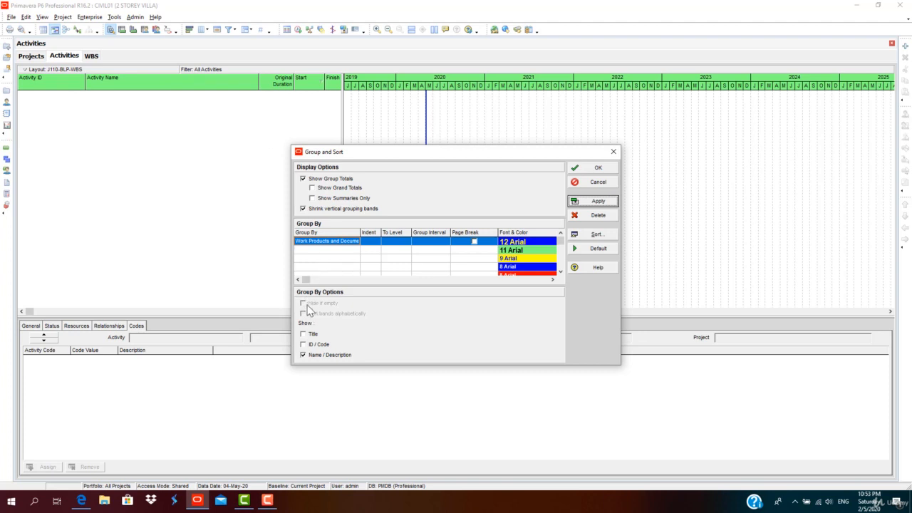
Set the activity grouping back to WBS and close Group and Sort.
left_click(349, 243)
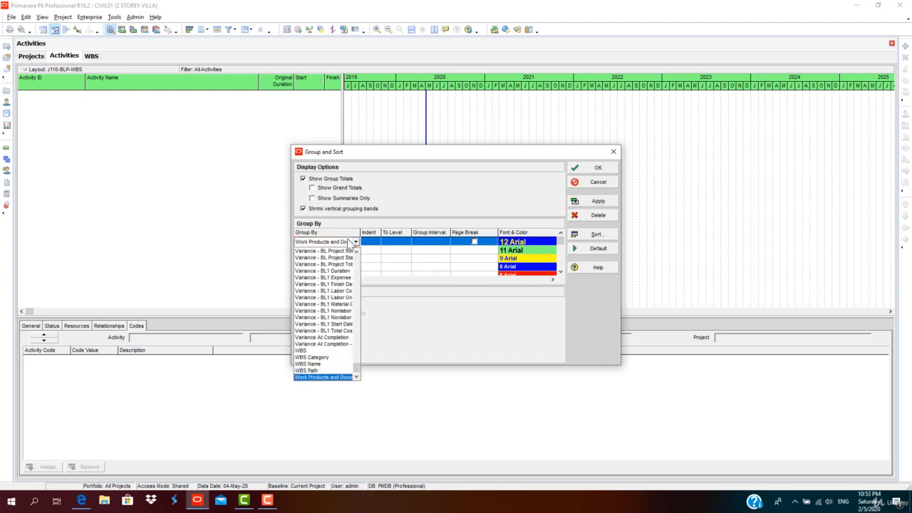
left_click(325, 351)
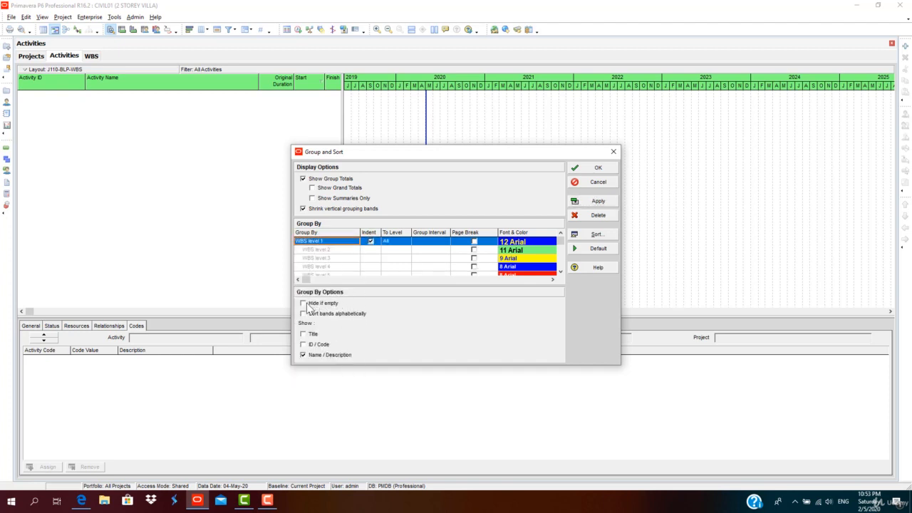
left_click(595, 204)
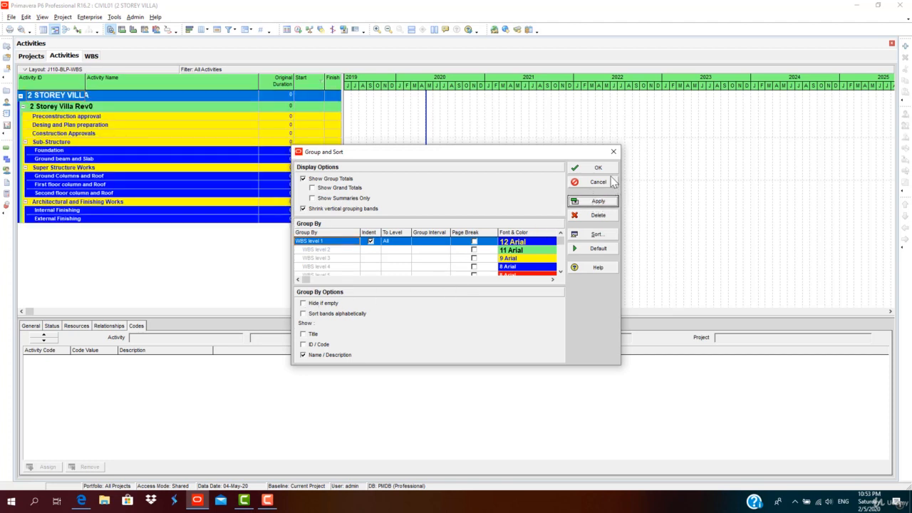
left_click(599, 171)
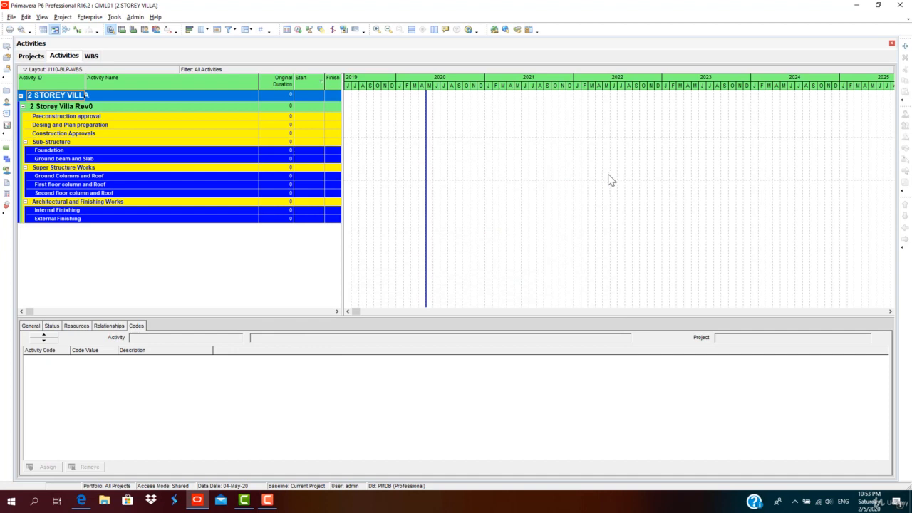
Widen the activity table pane to reveal additional date columns.
left_click(245, 31)
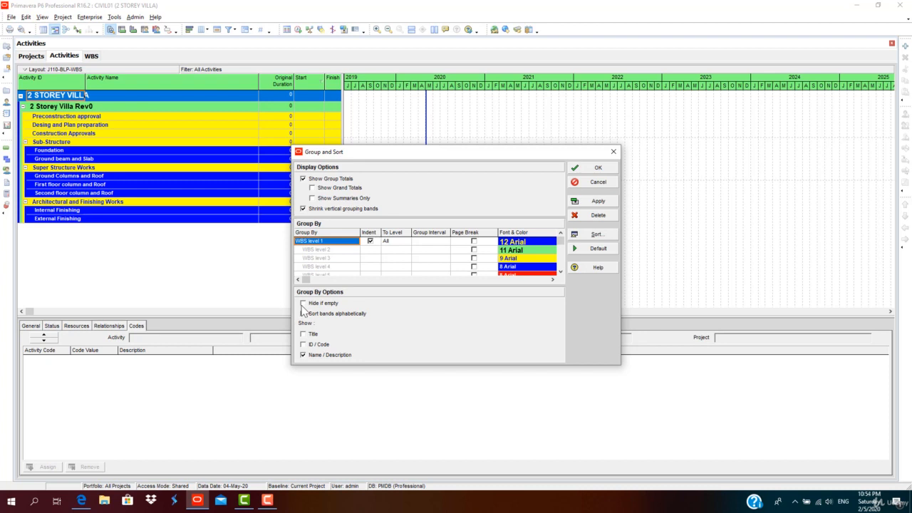
left_click(596, 201)
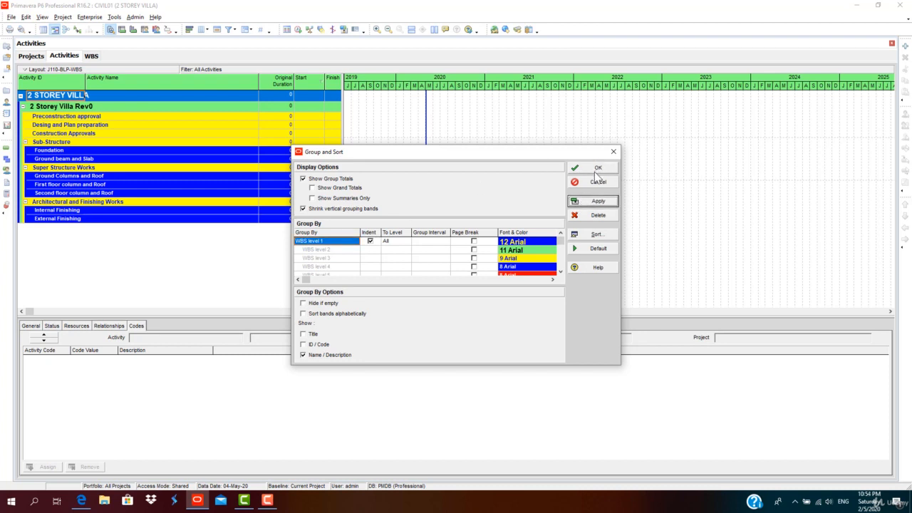
left_click(596, 171)
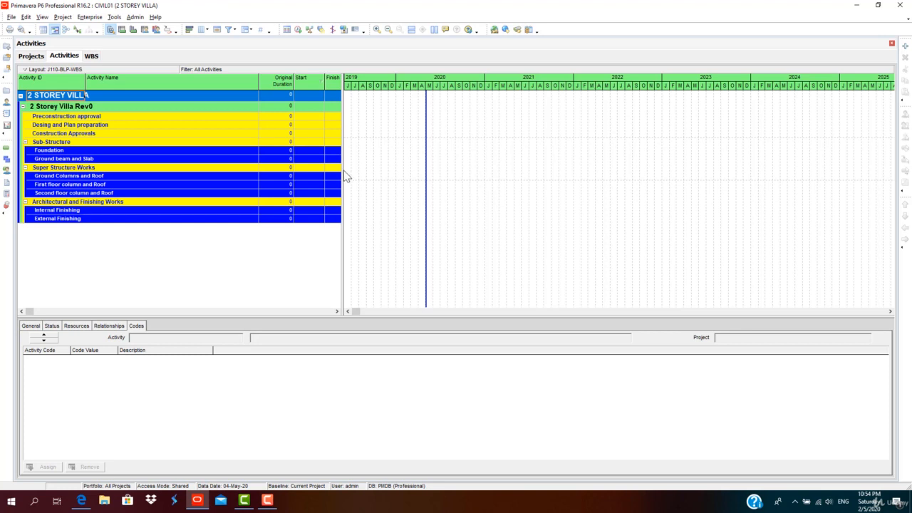
left_click_drag(344, 170, 397, 163)
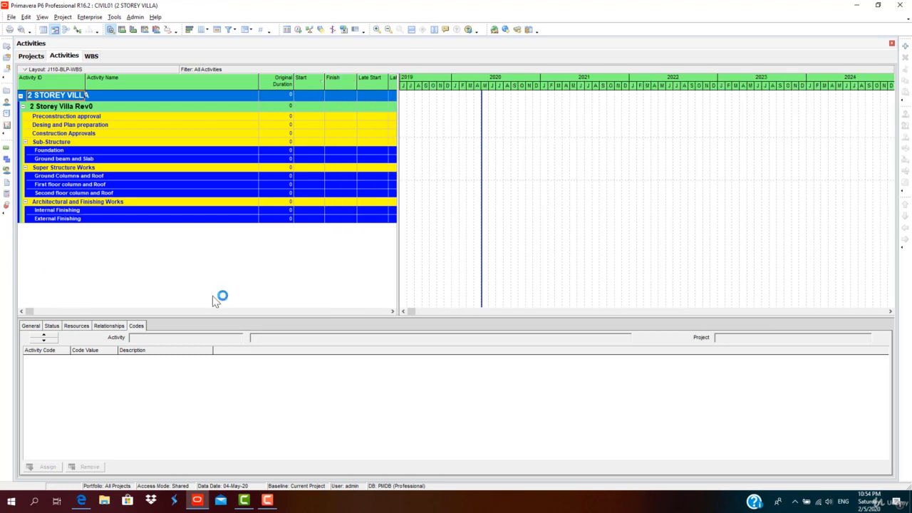